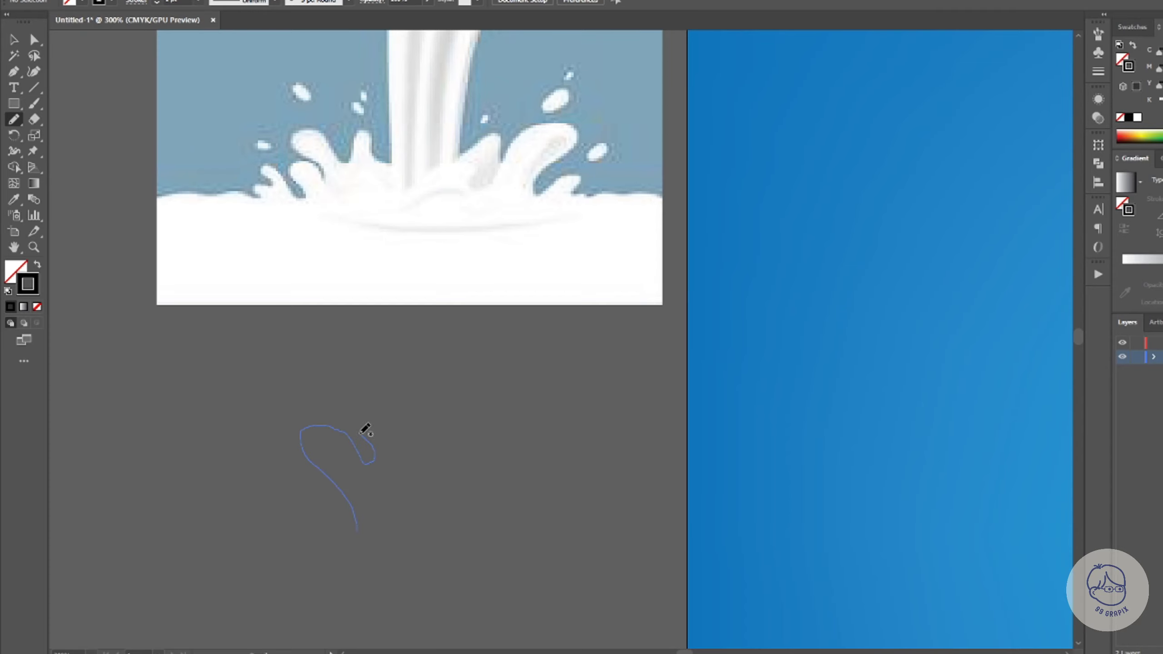
Trace a closed splash outline with the Pencil tool and shift it slightly left.
{"action": "mouse_move", "coordinate": [404, 382]}
{"action": "left_mouse_down"}
{"action": "mouse_move", "coordinate": [508, 429]}
{"action": "mouse_move", "coordinate": [621, 435]}
{"action": "left_mouse_up"}
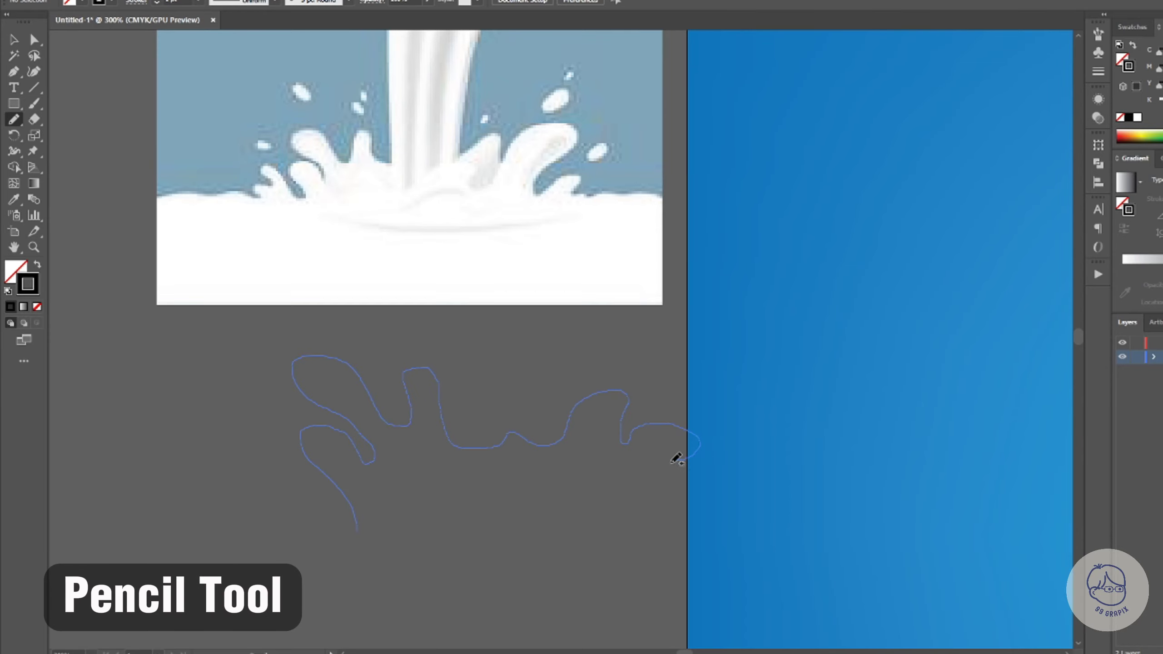
{"action": "left_click_drag", "start_coordinate": [371, 542], "coordinate": [357, 527]}
{"action": "key", "text": "v"}
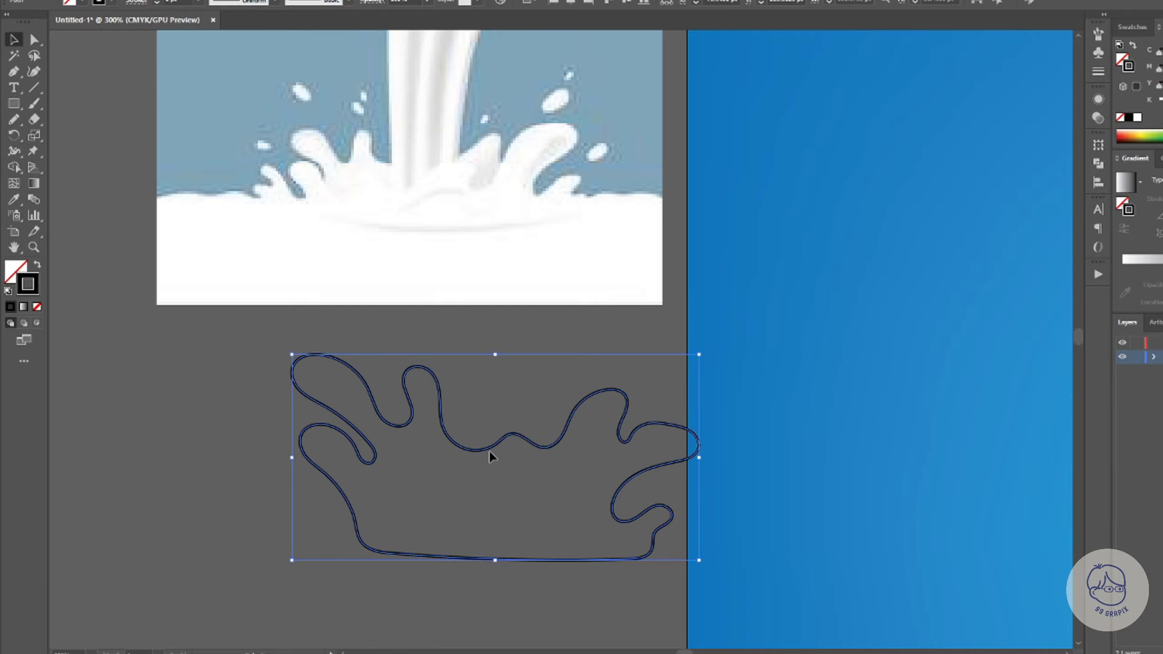
{"action": "left_click_drag", "start_coordinate": [493, 457], "coordinate": [382, 457]}
Fill the splash shape with solid grey, then deselect it.
{"action": "key", "text": "shift+x"}
{"action": "left_click", "coordinate": [1158, 48]}
{"action": "key", "text": "ctrl+minus"}
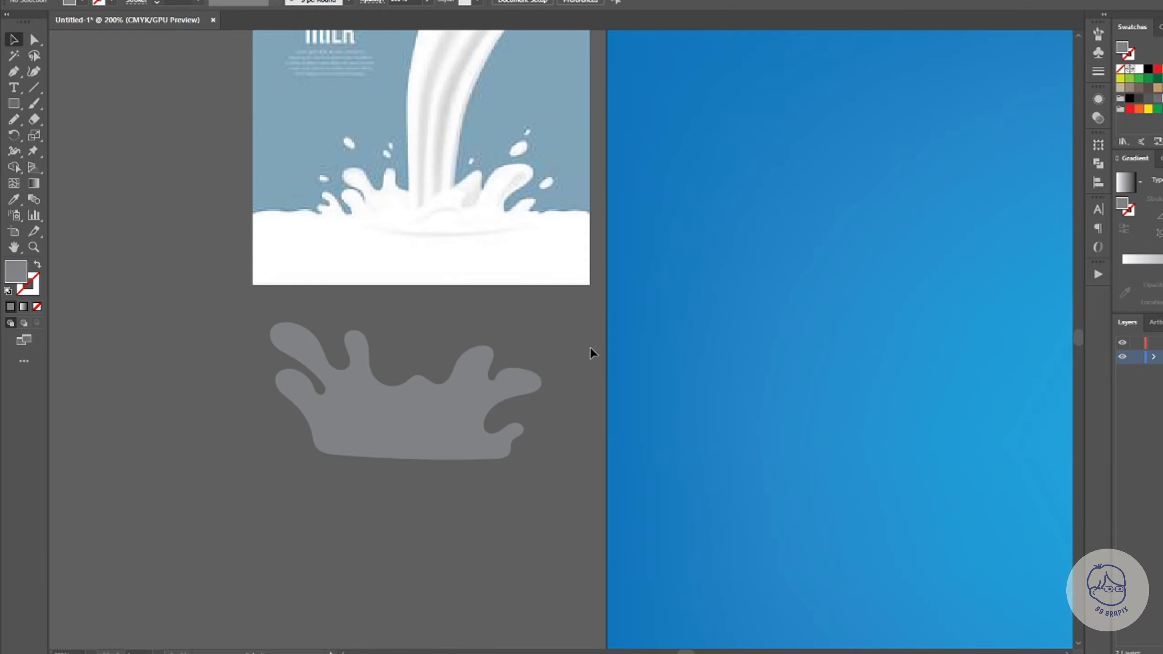
{"action": "left_click", "coordinate": [367, 403]}
{"action": "left_click", "coordinate": [303, 550]}
{"action": "key", "text": "ctrl+plus"}
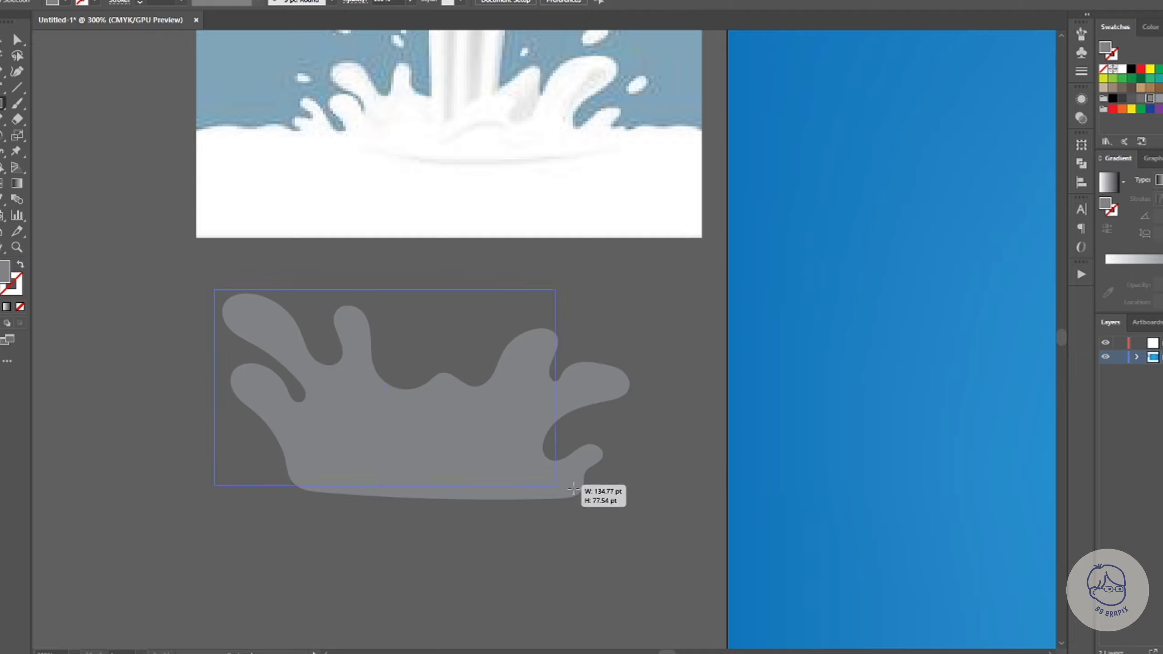
Draw a rectangle over the splash's lower half, move it to the top layer, and make it a gradient mesh in Outline view.
{"action": "left_click_drag", "start_coordinate": [215, 289], "coordinate": [649, 509]}
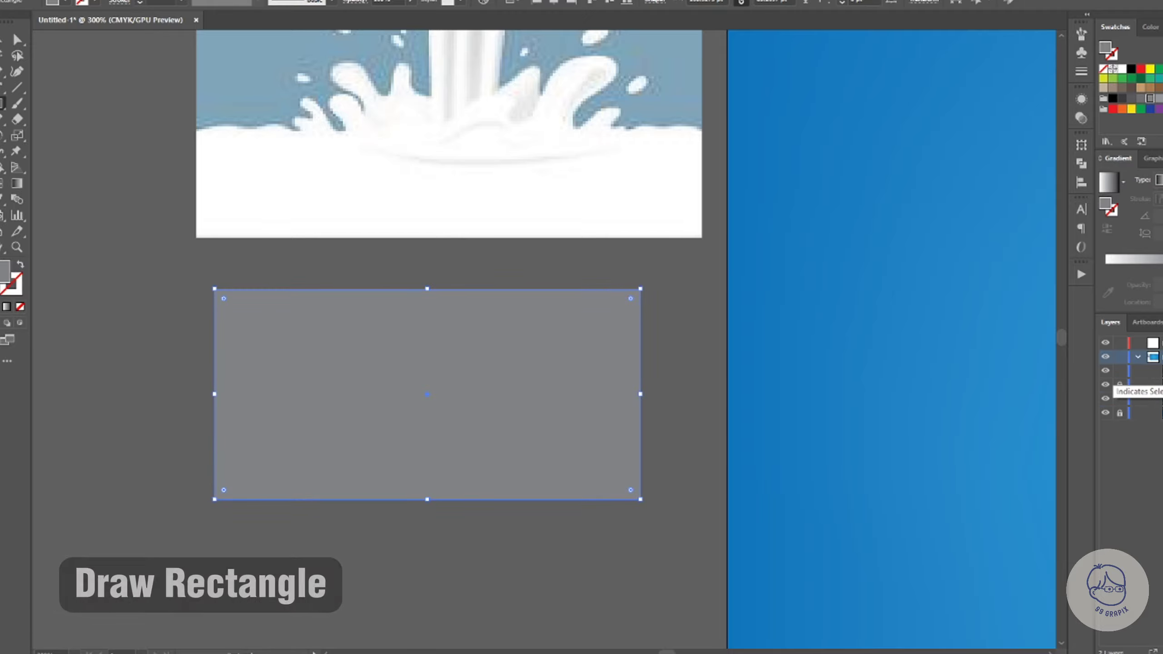
{"action": "left_click_drag", "start_coordinate": [1160, 384], "coordinate": [1160, 343]}
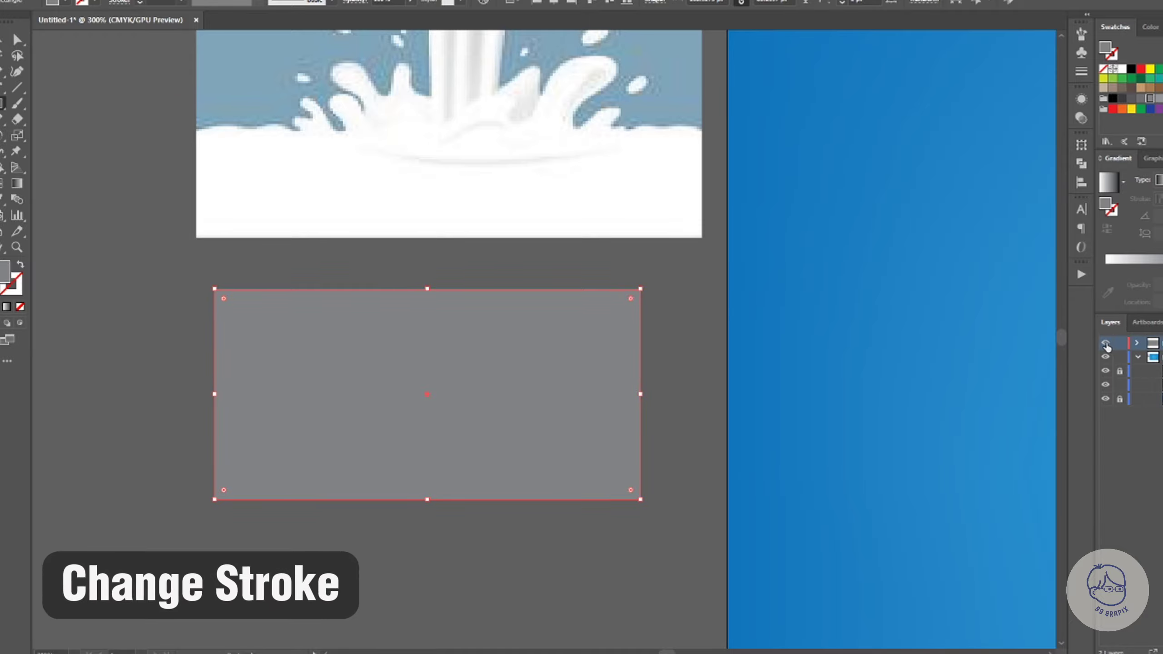
{"action": "key", "text": "ctrl+y"}
{"action": "key", "text": "a"}
{"action": "left_click", "coordinate": [513, 416]}
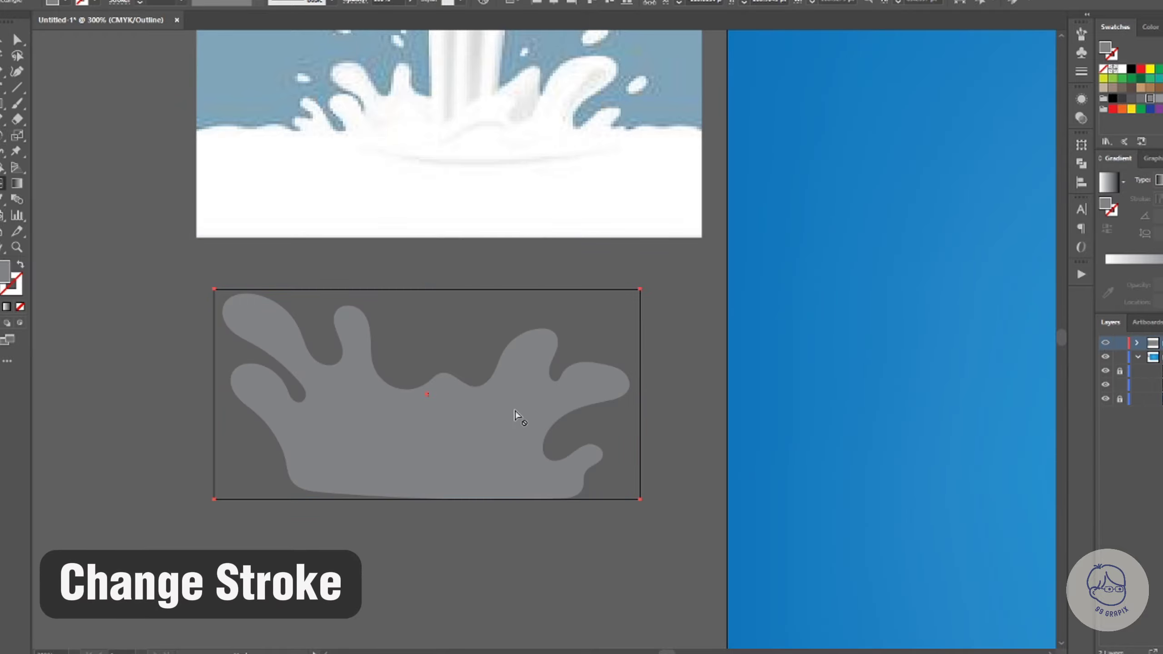
{"action": "left_click", "coordinate": [428, 394]}
{"action": "left_click", "coordinate": [431, 398]}
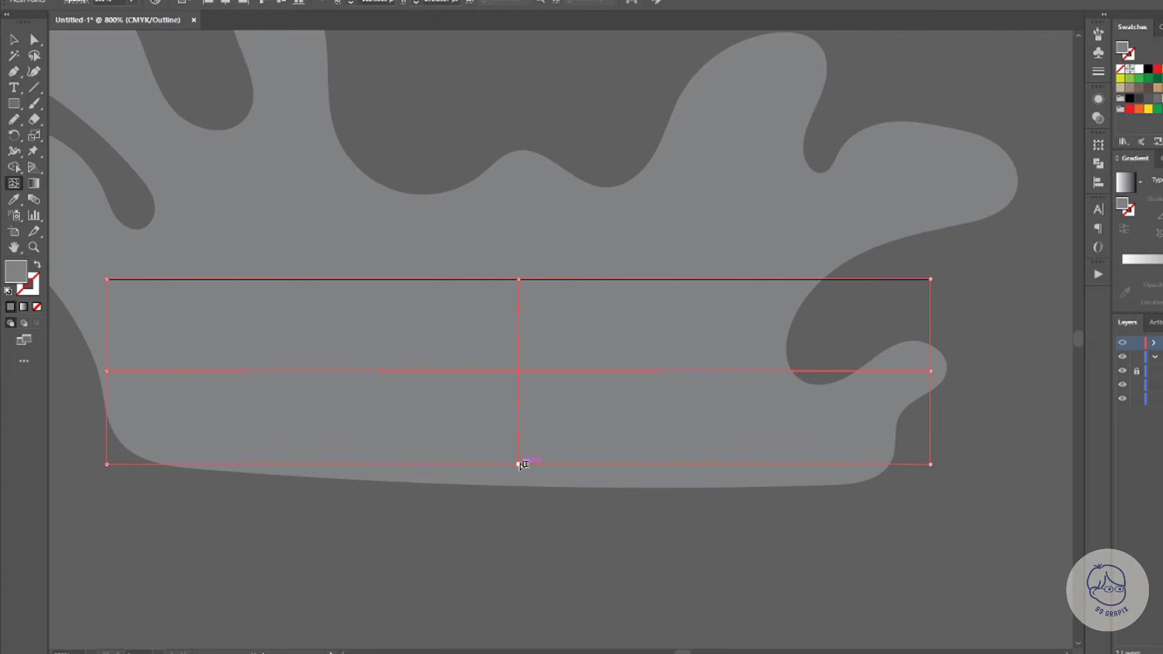
Bend the mesh's bottom and right edges to fit the splash base.
{"action": "left_click_drag", "start_coordinate": [518, 464], "coordinate": [524, 485]}
{"action": "left_click_drag", "start_coordinate": [930, 464], "coordinate": [847, 484]}
{"action": "left_click_drag", "start_coordinate": [929, 401], "coordinate": [912, 403]}
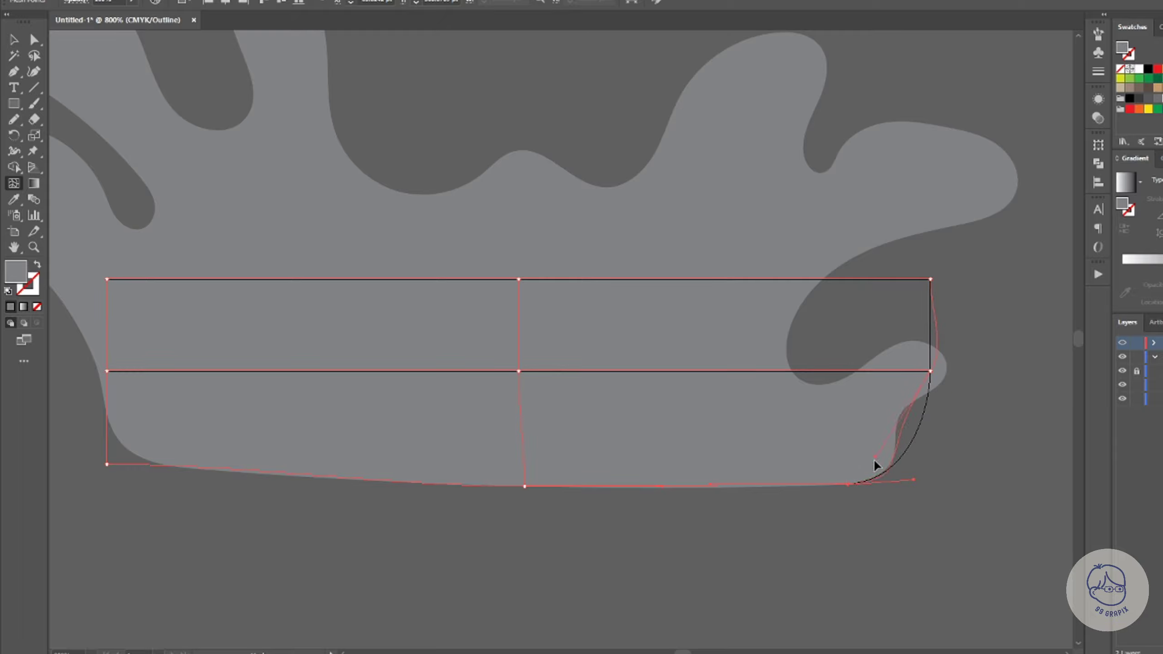
{"action": "left_click_drag", "start_coordinate": [947, 447], "coordinate": [932, 369]}
{"action": "scroll", "coordinate": [929, 412], "scroll_direction": "up", "scroll_amount": 3}
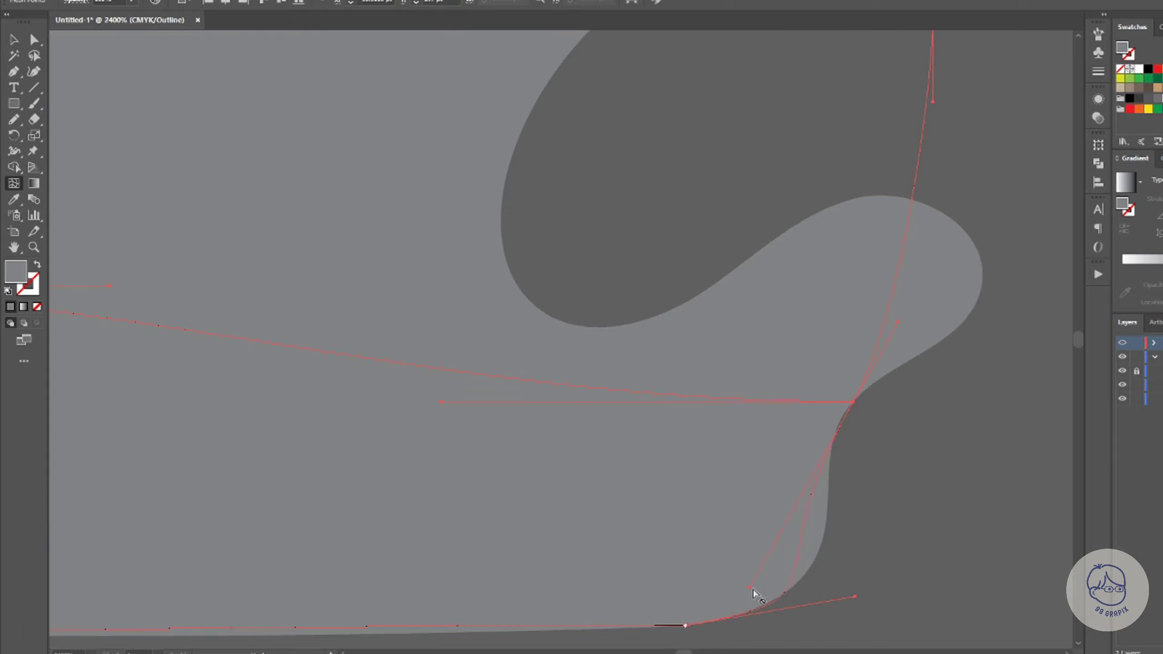
{"action": "scroll", "coordinate": [350, 454], "scroll_direction": "down", "scroll_amount": 5}
{"action": "scroll", "coordinate": [577, 447], "scroll_direction": "up", "scroll_amount": 1}
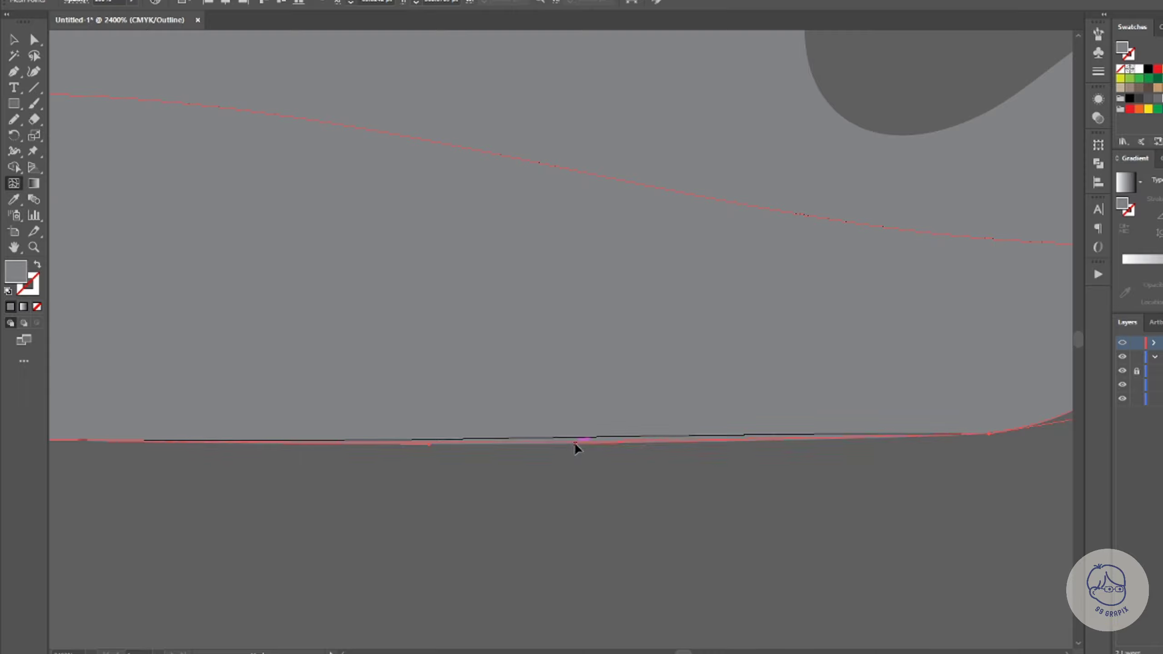
{"action": "scroll", "coordinate": [244, 318], "scroll_direction": "down", "scroll_amount": 2}
{"action": "scroll", "coordinate": [269, 405], "scroll_direction": "up", "scroll_amount": 2}
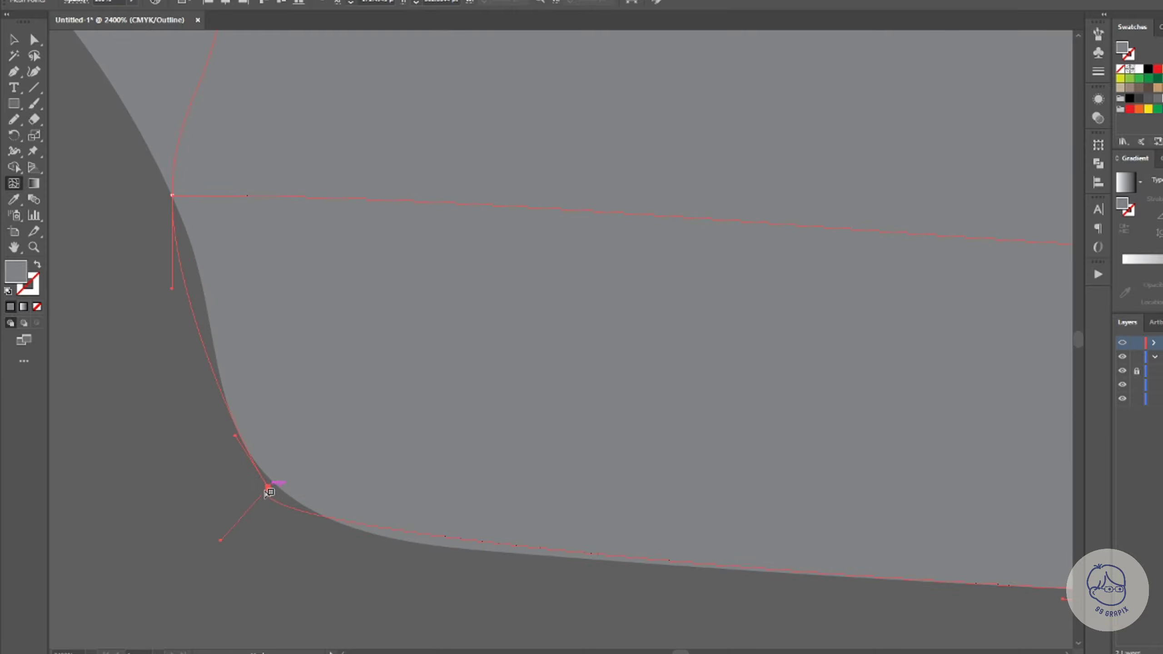
{"action": "left_click_drag", "start_coordinate": [267, 486], "coordinate": [326, 393]}
{"action": "scroll", "coordinate": [326, 394], "scroll_direction": "down", "scroll_amount": 1}
{"action": "left_click_drag", "start_coordinate": [252, 488], "coordinate": [576, 509]}
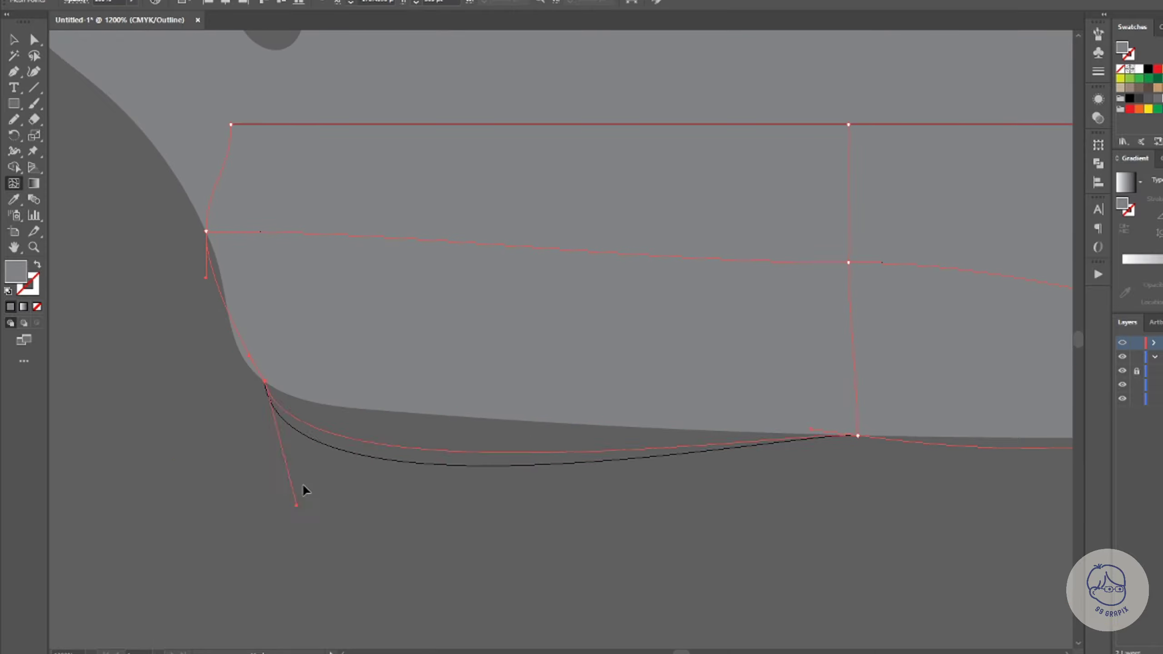
{"action": "scroll", "coordinate": [576, 509], "scroll_direction": "up", "scroll_amount": 1}
{"action": "scroll", "coordinate": [501, 508], "scroll_direction": "down", "scroll_amount": 2}
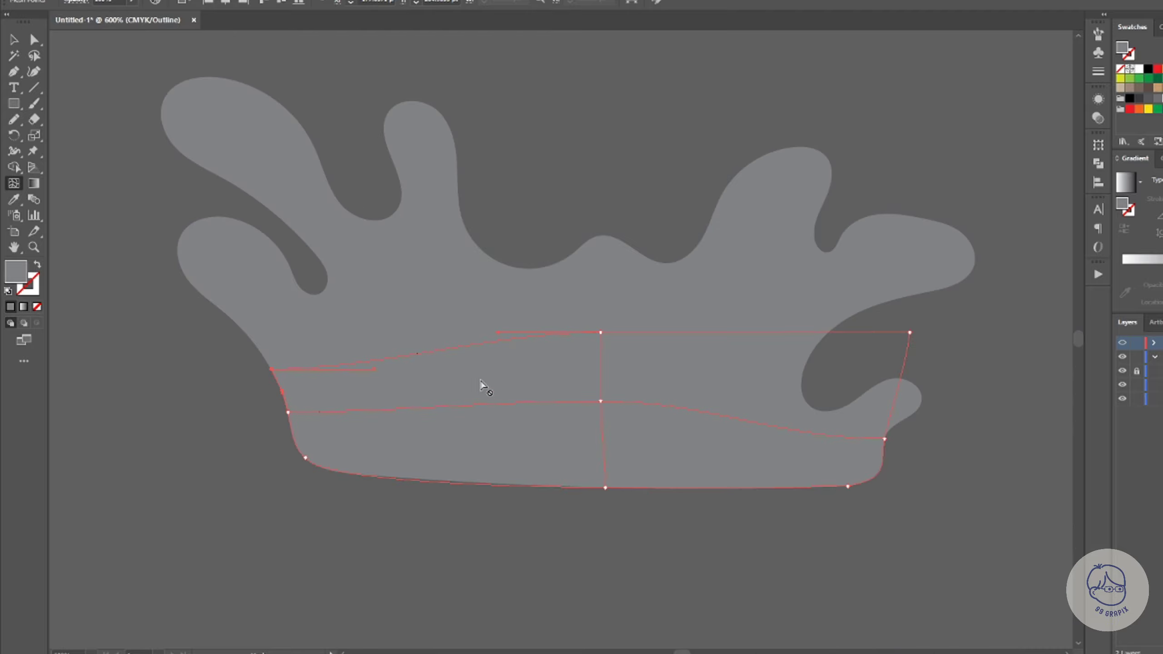
Reshape the mesh's top edge and upper-left points along the splash outline.
{"action": "left_click_drag", "start_coordinate": [382, 282], "coordinate": [395, 272]}
{"action": "left_click_drag", "start_coordinate": [497, 336], "coordinate": [487, 280]}
{"action": "left_click_drag", "start_coordinate": [602, 332], "coordinate": [605, 235]}
{"action": "left_click_drag", "start_coordinate": [492, 185], "coordinate": [503, 276]}
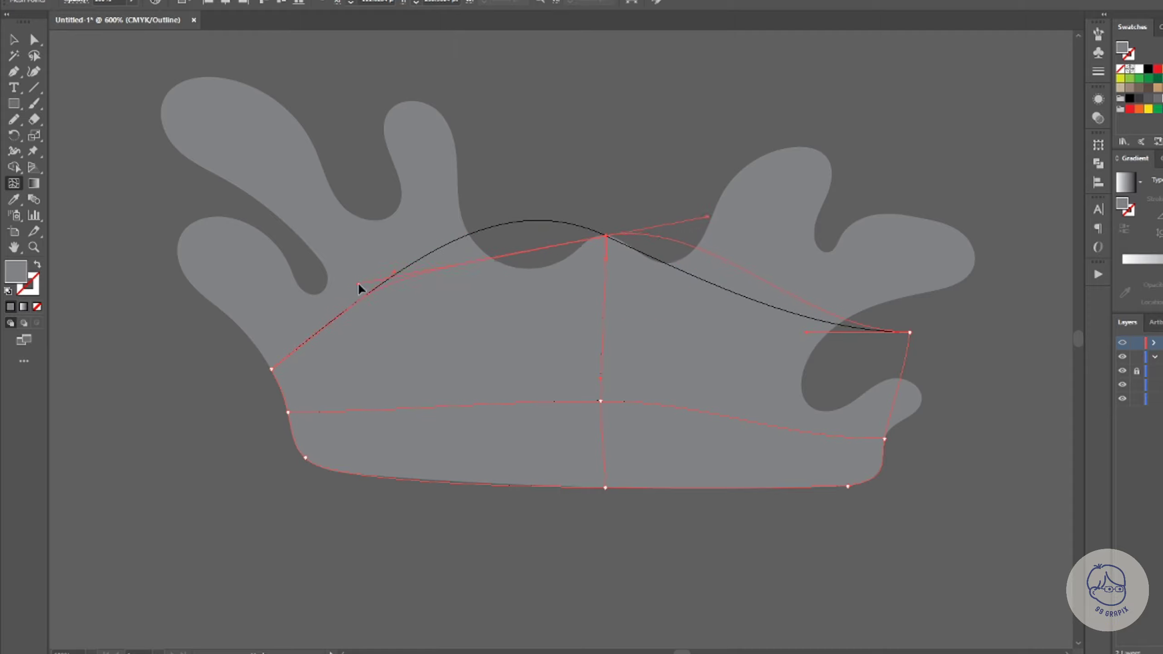
{"action": "left_click_drag", "start_coordinate": [418, 303], "coordinate": [370, 287]}
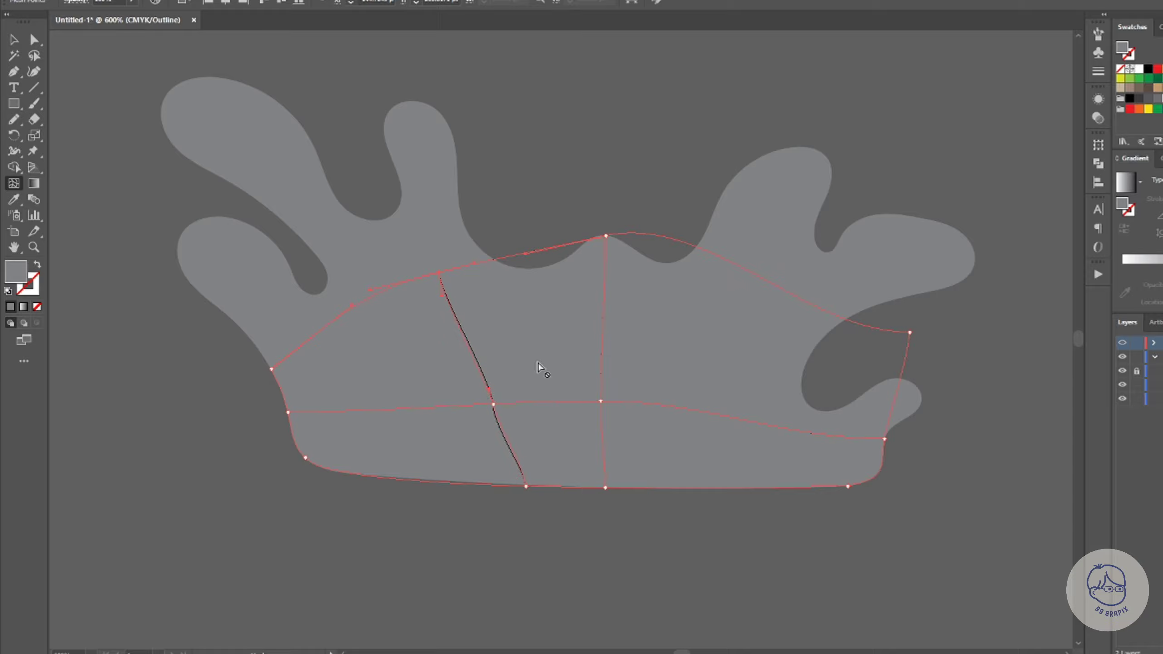
{"action": "left_click_drag", "start_coordinate": [438, 273], "coordinate": [525, 270]}
{"action": "scroll", "coordinate": [525, 270], "scroll_direction": "up", "scroll_amount": 4}
{"action": "left_click_drag", "start_coordinate": [436, 317], "coordinate": [540, 302]}
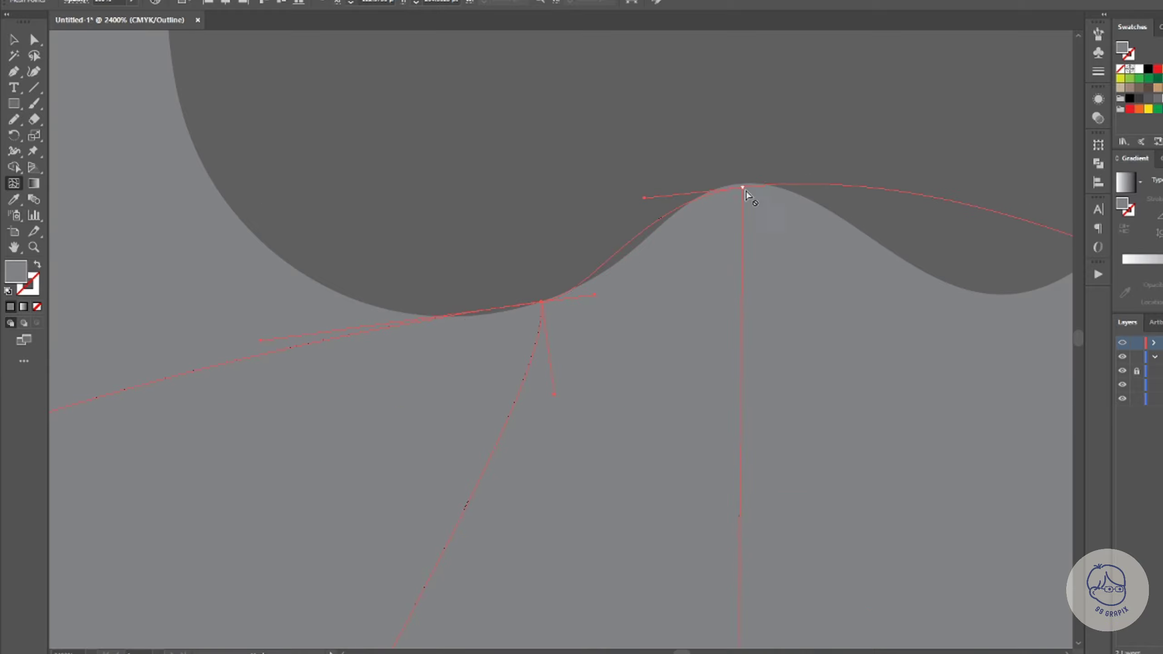
{"action": "scroll", "coordinate": [745, 195], "scroll_direction": "down", "scroll_amount": 2}
{"action": "scroll", "coordinate": [711, 415], "scroll_direction": "down", "scroll_amount": 2}
{"action": "scroll", "coordinate": [638, 252], "scroll_direction": "up", "scroll_amount": 3}
{"action": "left_click_drag", "start_coordinate": [640, 306], "coordinate": [554, 285]}
{"action": "scroll", "coordinate": [952, 295], "scroll_direction": "down", "scroll_amount": 2}
{"action": "scroll", "coordinate": [898, 457], "scroll_direction": "up", "scroll_amount": 3}
Add a lower-right mesh point, fit the curve around the right lobe, and leave Outline view.
{"action": "left_click_drag", "start_coordinate": [960, 385], "coordinate": [952, 317]}
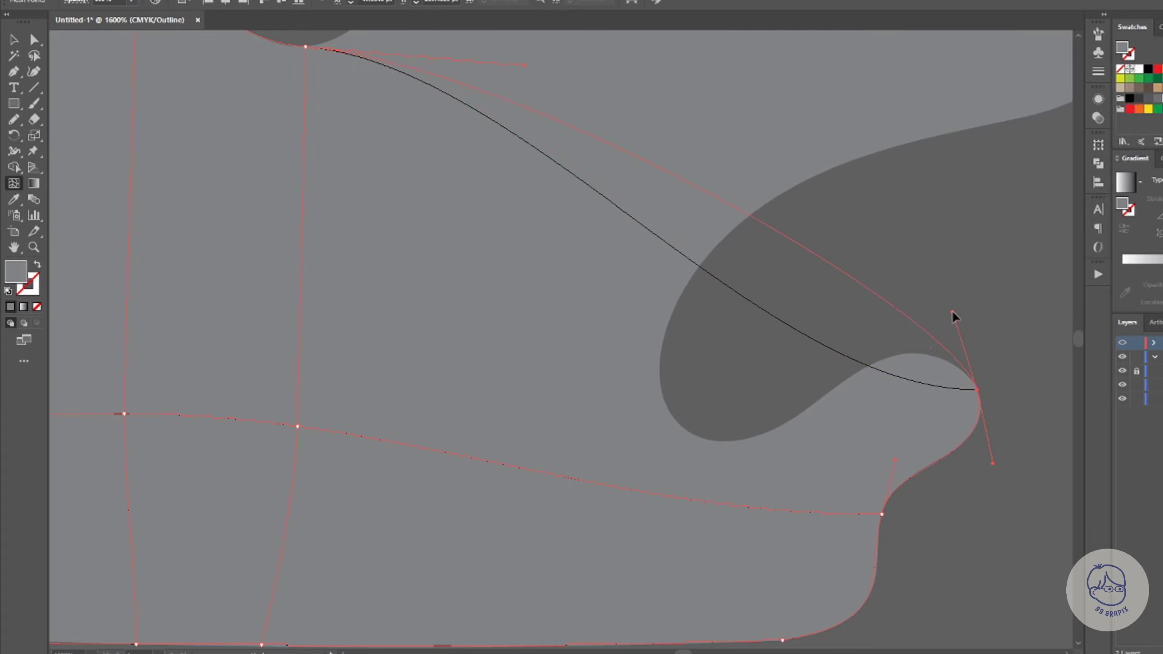
{"action": "left_click_drag", "start_coordinate": [823, 263], "coordinate": [688, 433]}
{"action": "scroll", "coordinate": [892, 278], "scroll_direction": "down", "scroll_amount": 3}
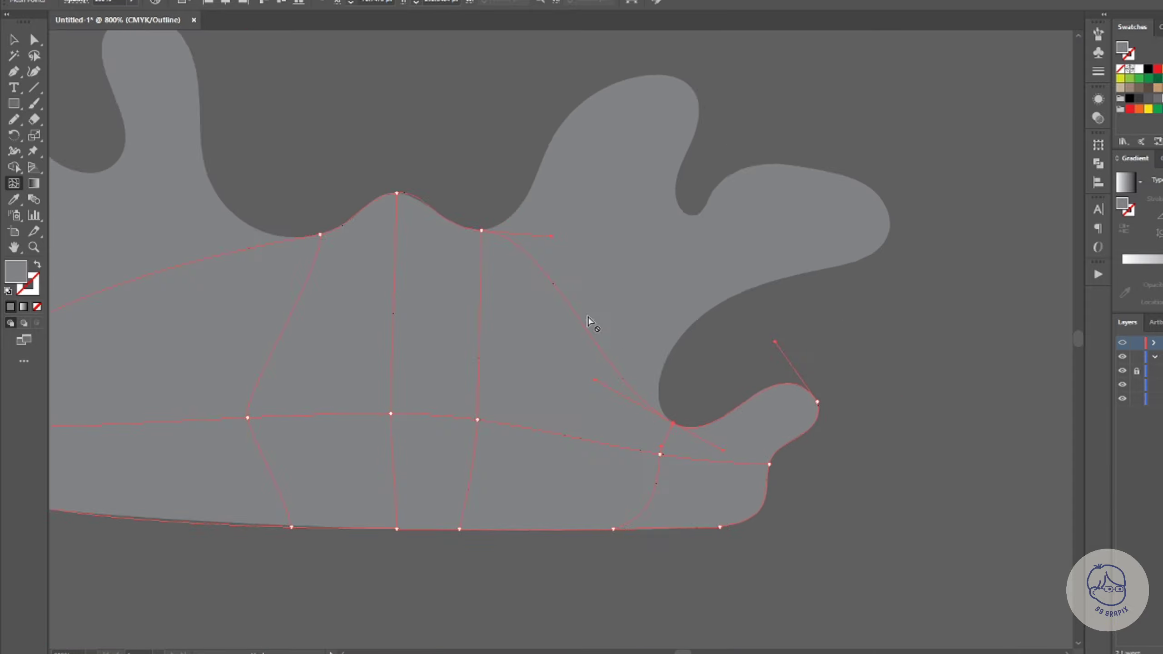
{"action": "scroll", "coordinate": [592, 320], "scroll_direction": "up", "scroll_amount": 3}
{"action": "scroll", "coordinate": [879, 426], "scroll_direction": "down", "scroll_amount": 3}
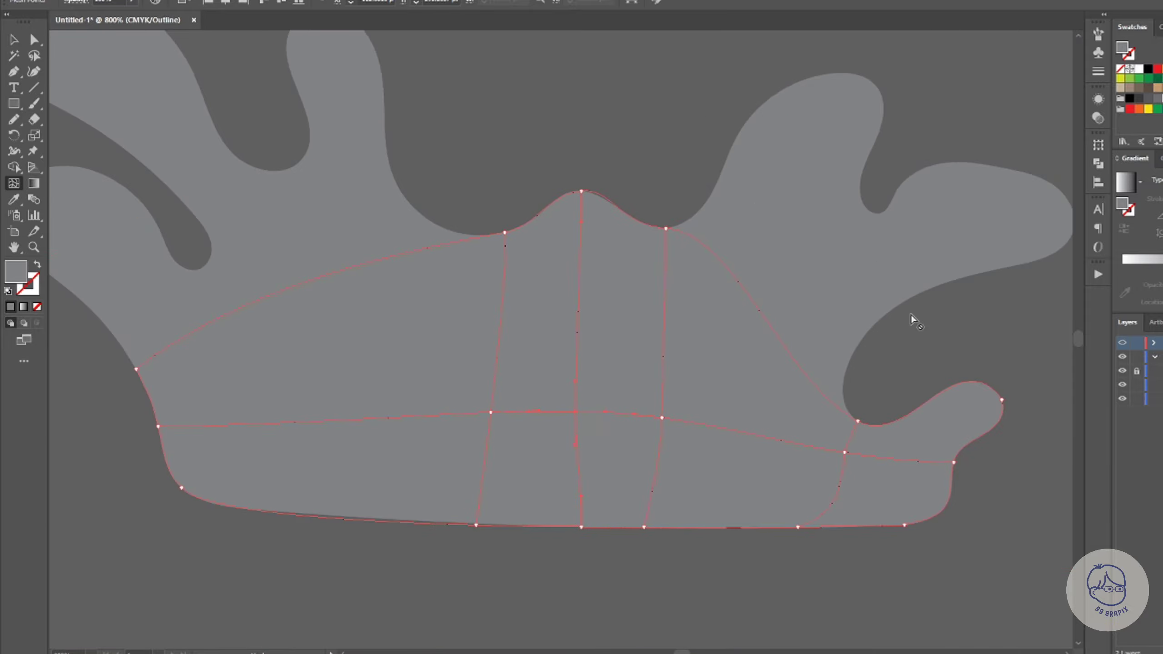
{"action": "scroll", "coordinate": [805, 382], "scroll_direction": "up", "scroll_amount": 3}
{"action": "left_click_drag", "start_coordinate": [806, 448], "coordinate": [811, 451]}
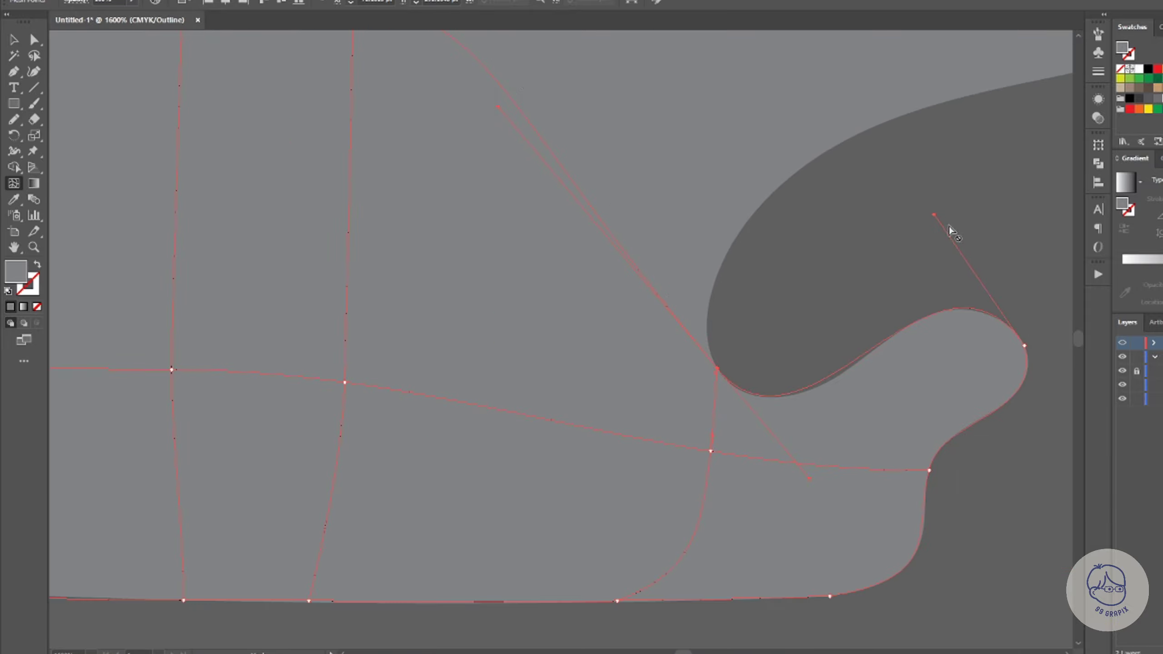
{"action": "scroll", "coordinate": [810, 452], "scroll_direction": "down", "scroll_amount": 4}
{"action": "key", "text": "v"}
{"action": "key", "text": "ctrl+y"}
Give the lower mesh a dark grey fill and deselect it.
{"action": "left_click", "coordinate": [1152, 69]}
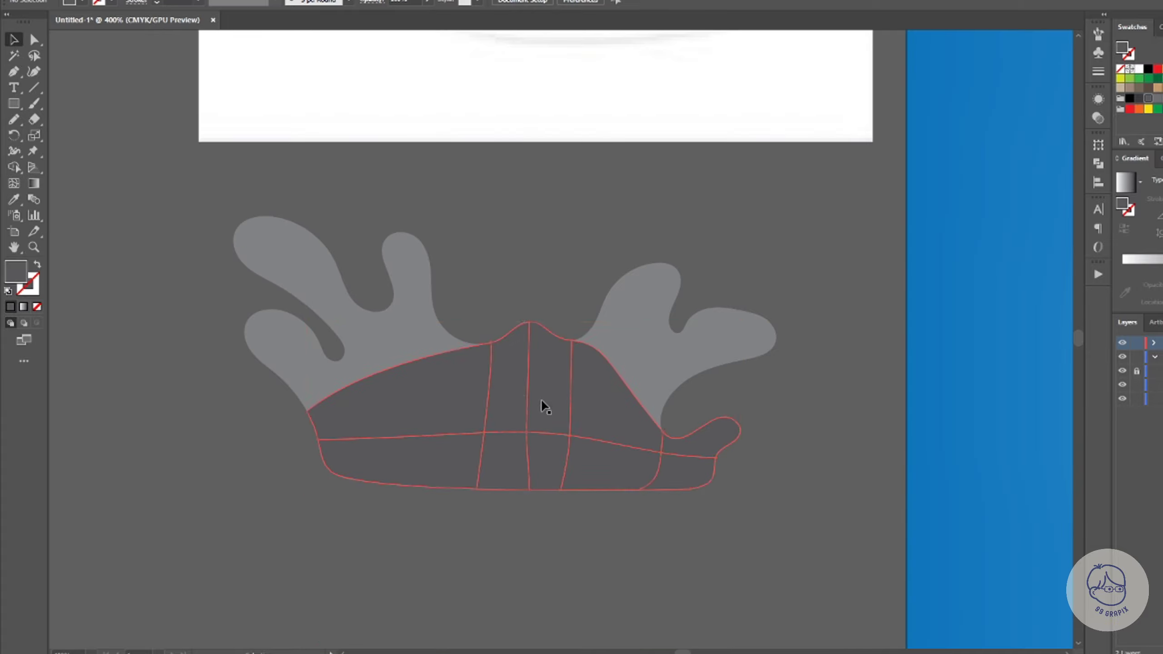
{"action": "key", "text": "ctrl+shift+a"}
{"action": "key", "text": "m"}
{"action": "key", "text": "ctrl+equal"}
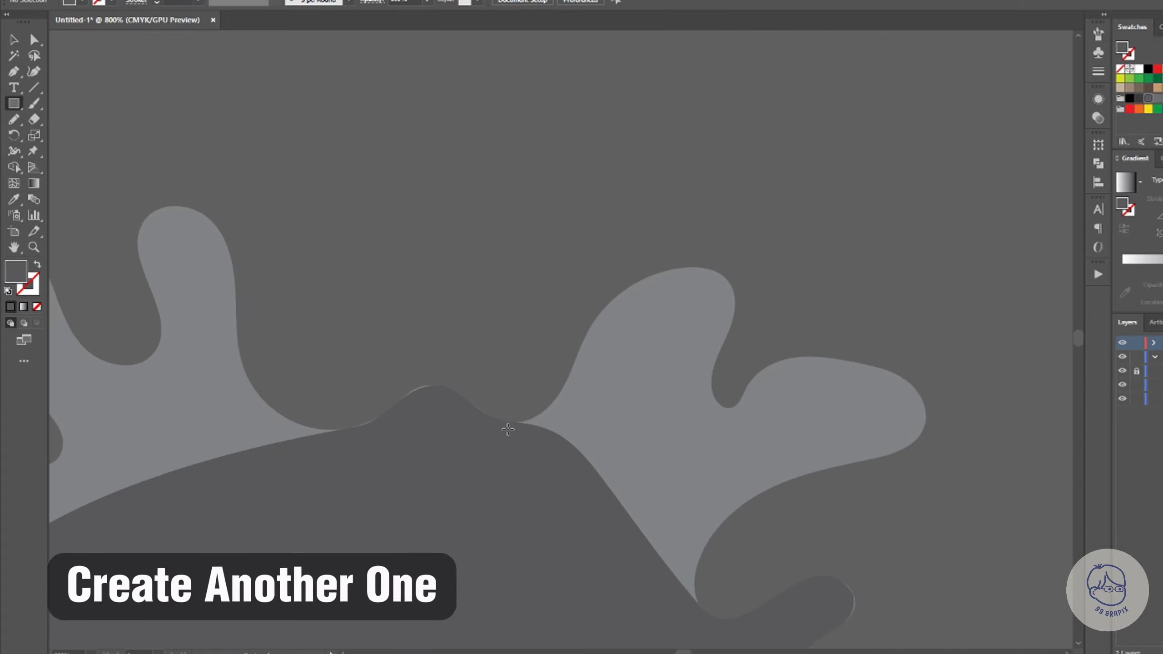
Draw a rectangle over the splash's upward-curling lobe and turn it into a gradient mesh.
{"action": "left_click_drag", "start_coordinate": [517, 424], "coordinate": [923, 228]}
{"action": "key", "text": "ctrl+y"}
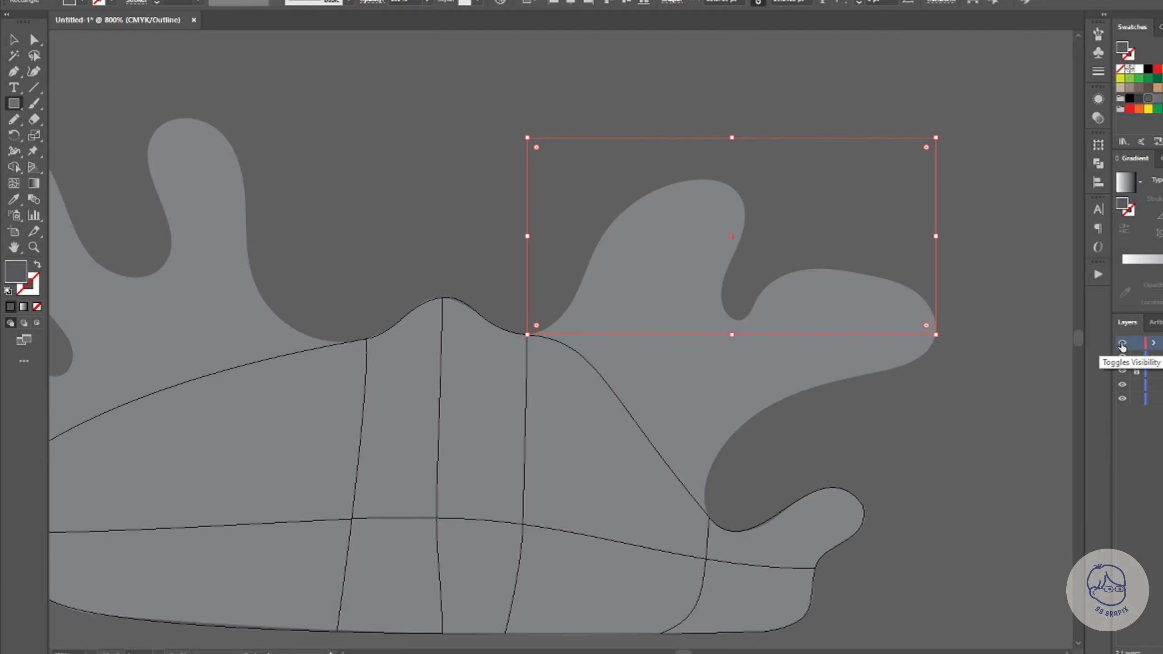
{"action": "key", "text": "u"}
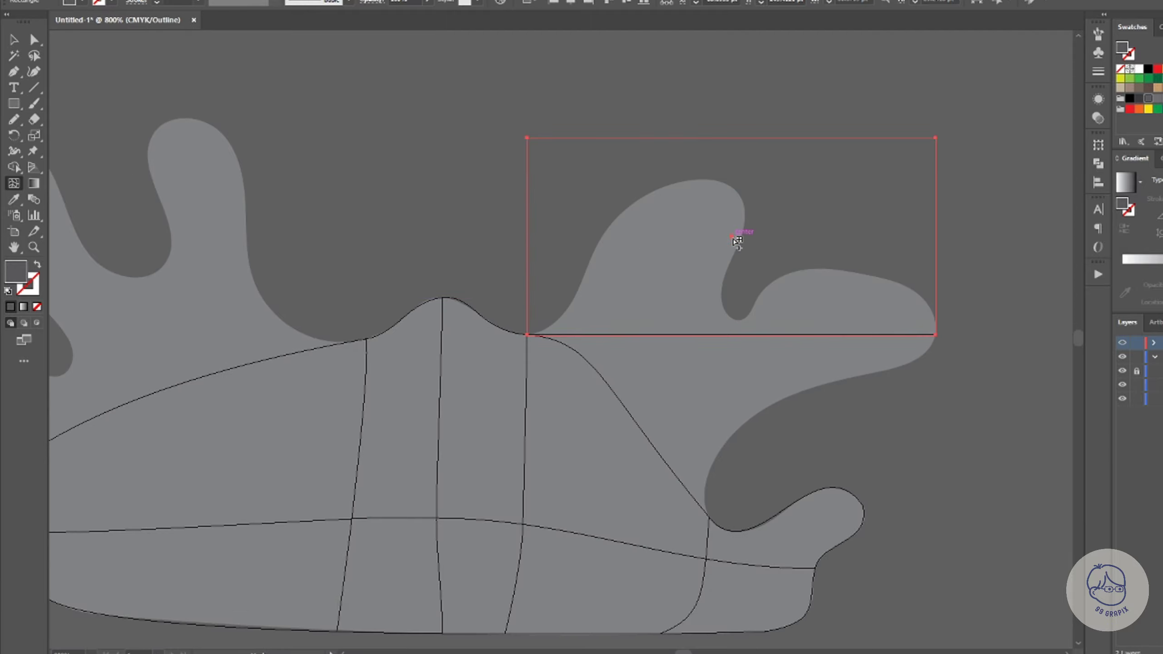
{"action": "left_click", "coordinate": [731, 236]}
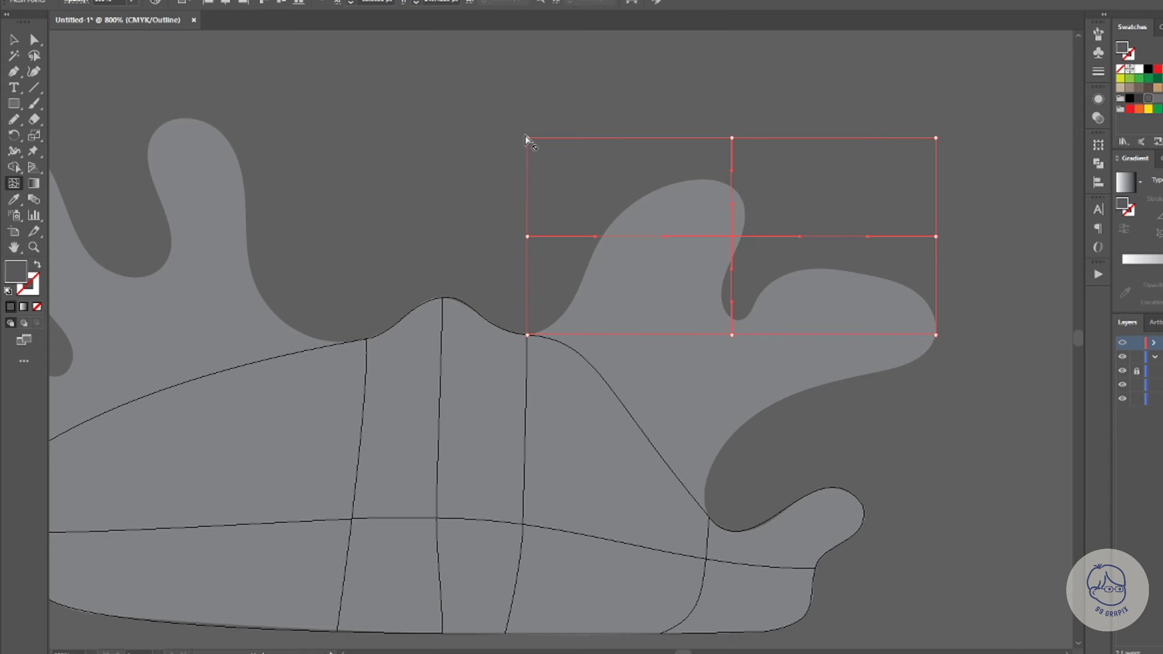
{"action": "left_click_drag", "start_coordinate": [527, 138], "coordinate": [681, 181]}
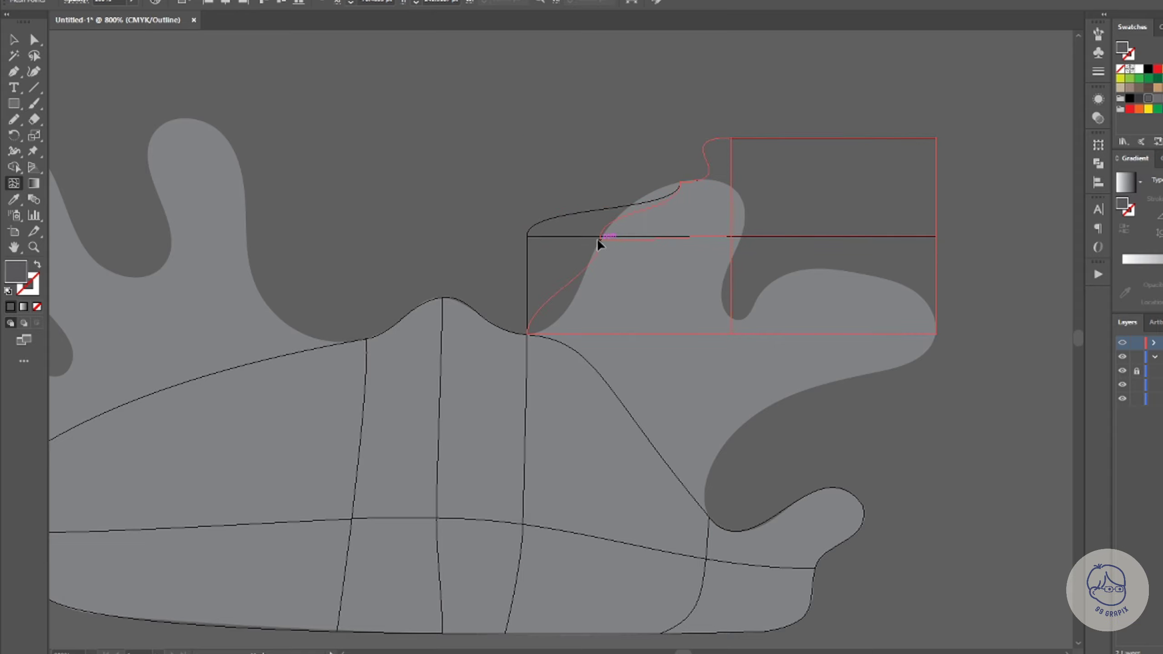
{"action": "left_click_drag", "start_coordinate": [597, 239], "coordinate": [599, 238]}
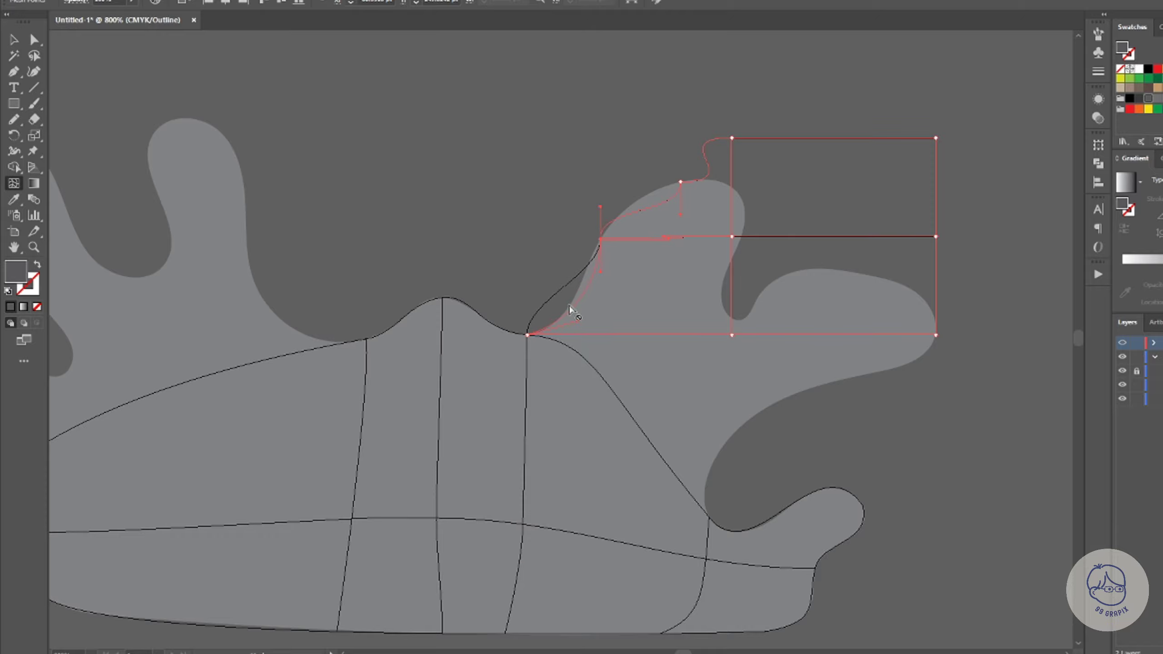
Bend the new mesh's right edge and inner points to follow the lobe outline.
{"action": "scroll", "coordinate": [579, 274], "scroll_direction": "up", "scroll_amount": 2}
{"action": "scroll", "coordinate": [526, 357], "scroll_direction": "up", "scroll_amount": 3}
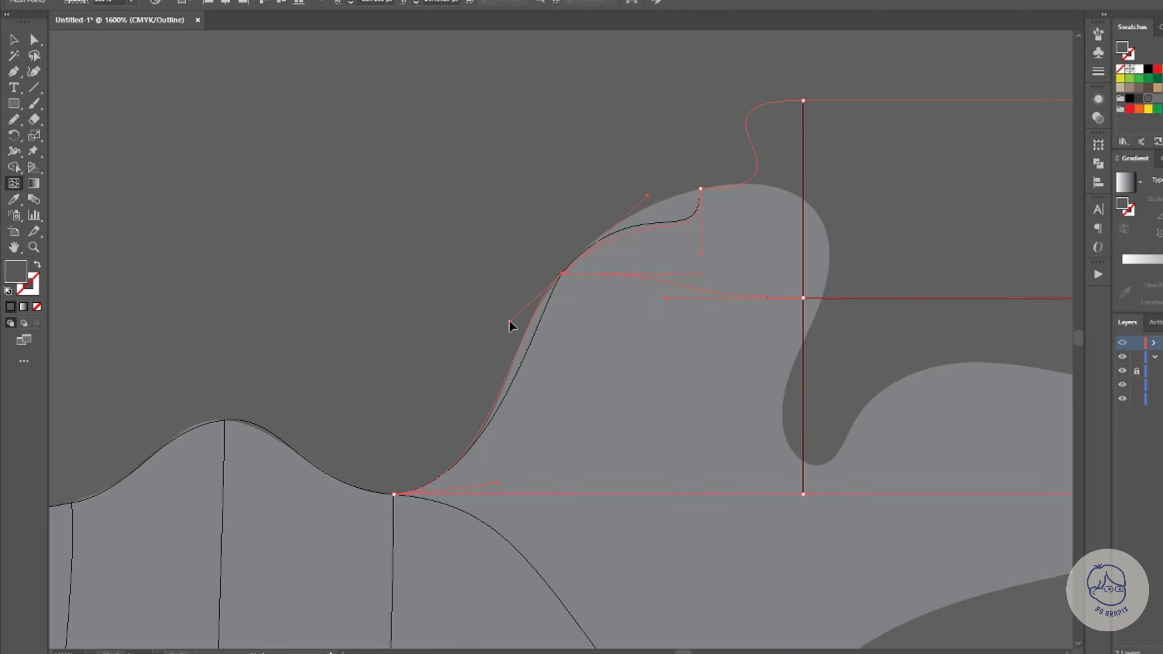
{"action": "scroll", "coordinate": [526, 358], "scroll_direction": "right", "scroll_amount": 3}
{"action": "key", "text": "ctrl+z"}
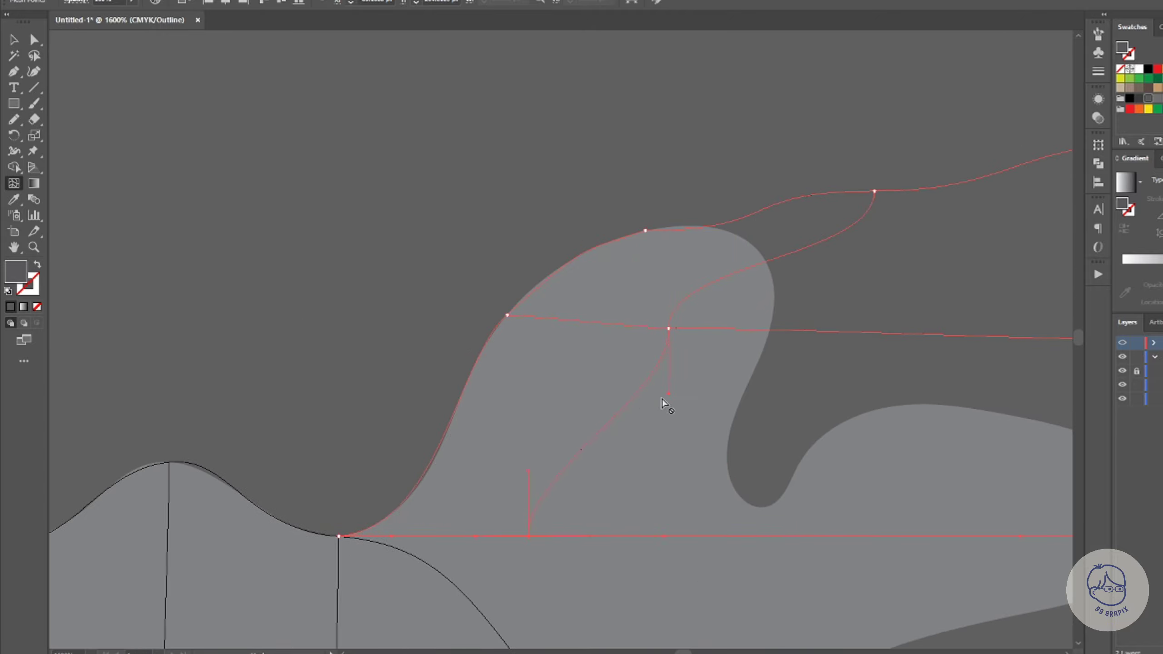
{"action": "scroll", "coordinate": [841, 183], "scroll_direction": "down", "scroll_amount": 2}
{"action": "scroll", "coordinate": [841, 183], "scroll_direction": "right", "scroll_amount": 1}
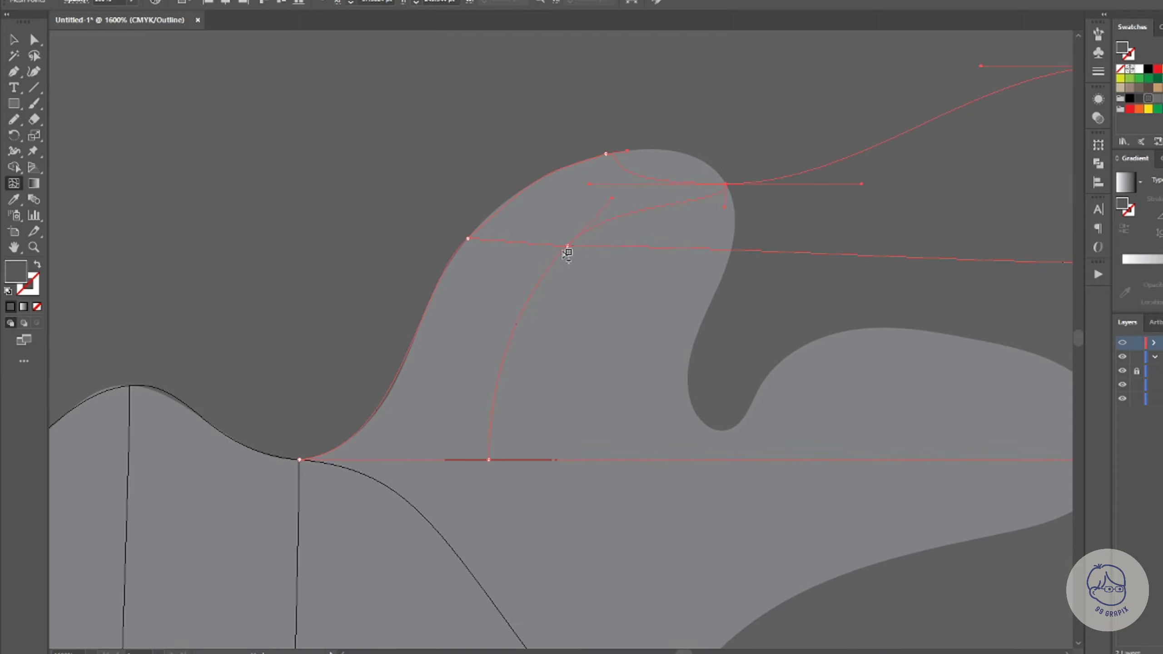
{"action": "left_click_drag", "start_coordinate": [639, 158], "coordinate": [805, 306]}
{"action": "key", "text": "ctrl+minus"}
{"action": "left_click_drag", "start_coordinate": [511, 461], "coordinate": [471, 315]}
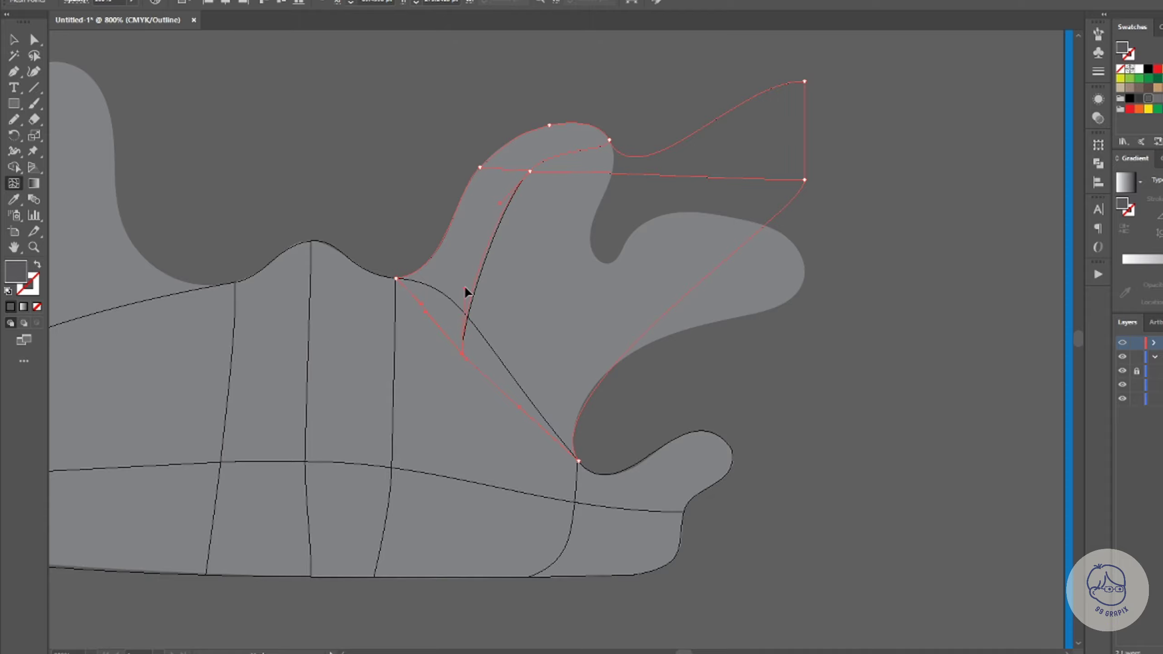
{"action": "left_click_drag", "start_coordinate": [529, 171], "coordinate": [518, 178]}
{"action": "left_click_drag", "start_coordinate": [609, 263], "coordinate": [671, 214]}
Zoom in on the lobe's inner notch and pull a handle so the mesh curve fits it.
{"action": "key", "text": "ctrl+plus"}
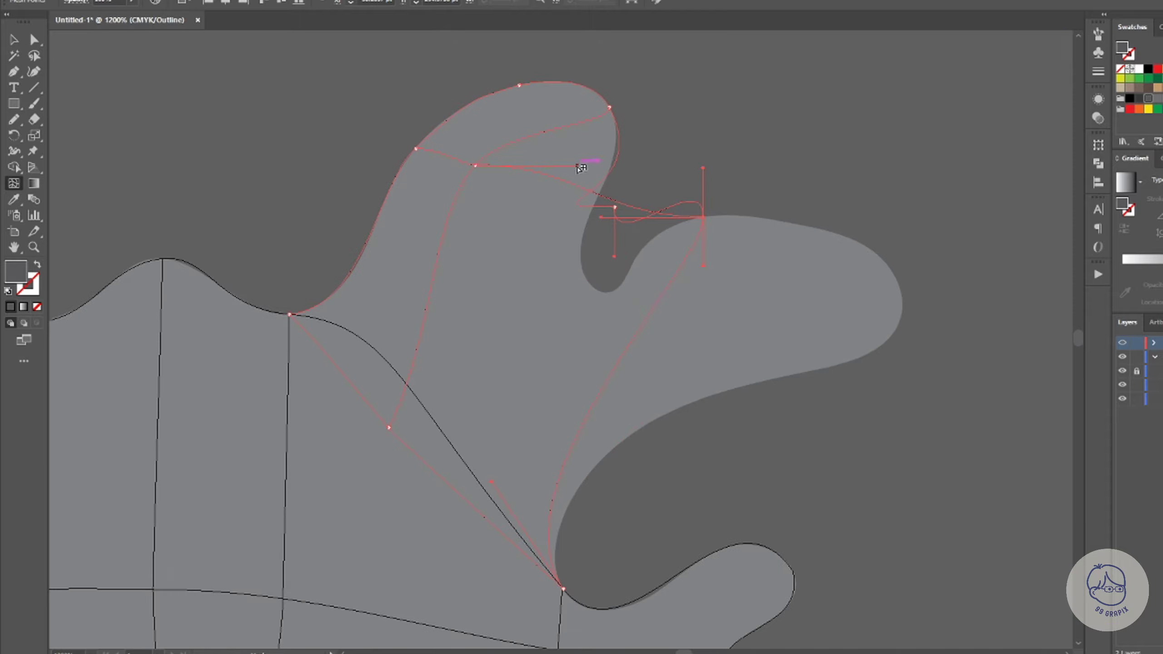
{"action": "key", "text": "ctrl+plus"}
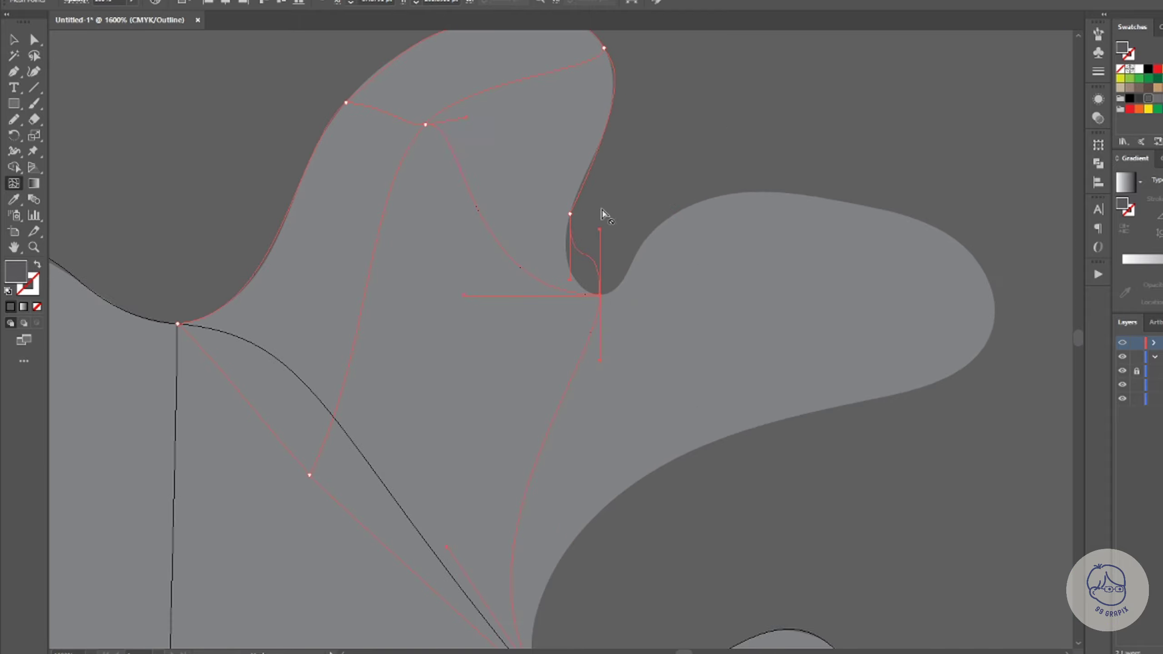
{"action": "key", "text": "ctrl+plus"}
{"action": "key", "text": "ctrl+plus"}
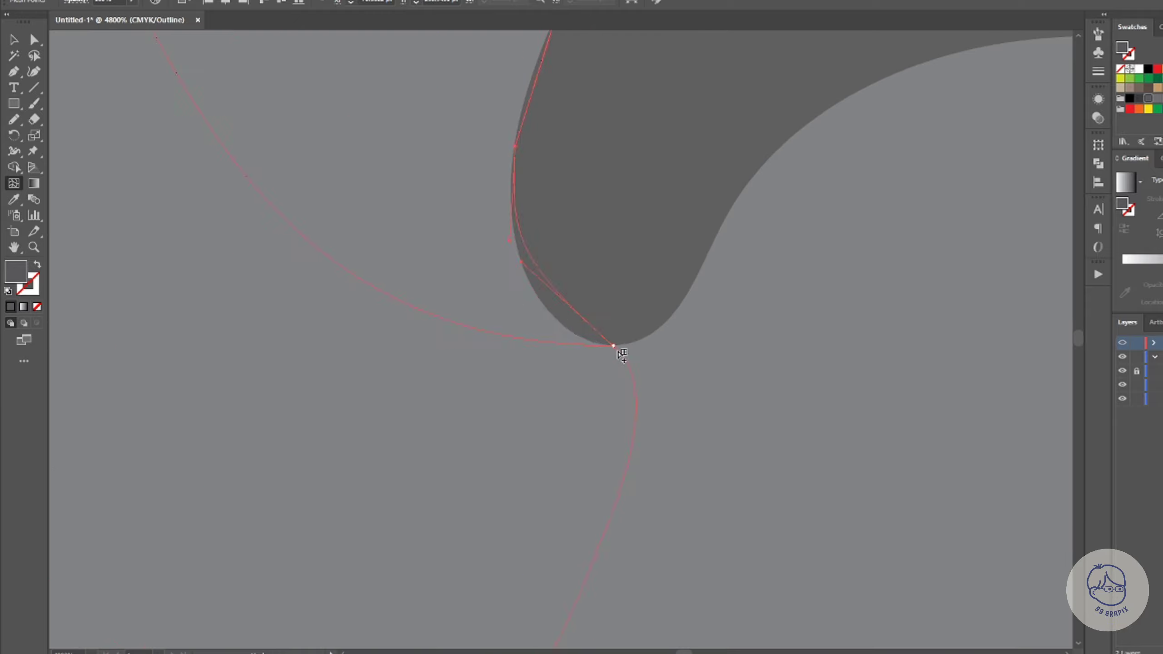
{"action": "left_click_drag", "start_coordinate": [583, 236], "coordinate": [657, 389]}
{"action": "mouse_move", "coordinate": [731, 137]}
{"action": "left_mouse_down"}
{"action": "mouse_move", "coordinate": [712, 272]}
{"action": "mouse_move", "coordinate": [734, 246]}
{"action": "left_mouse_up"}
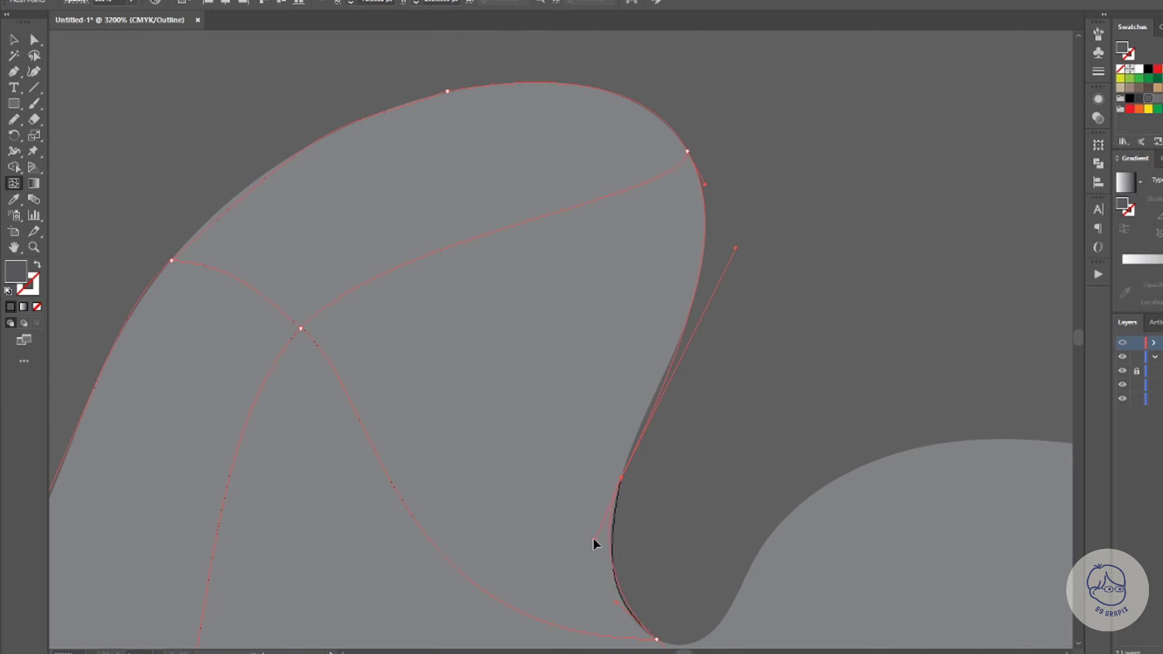
{"action": "scroll", "coordinate": [637, 424], "scroll_direction": "down", "scroll_amount": 3}
{"action": "left_click_drag", "start_coordinate": [735, 136], "coordinate": [707, 266]}
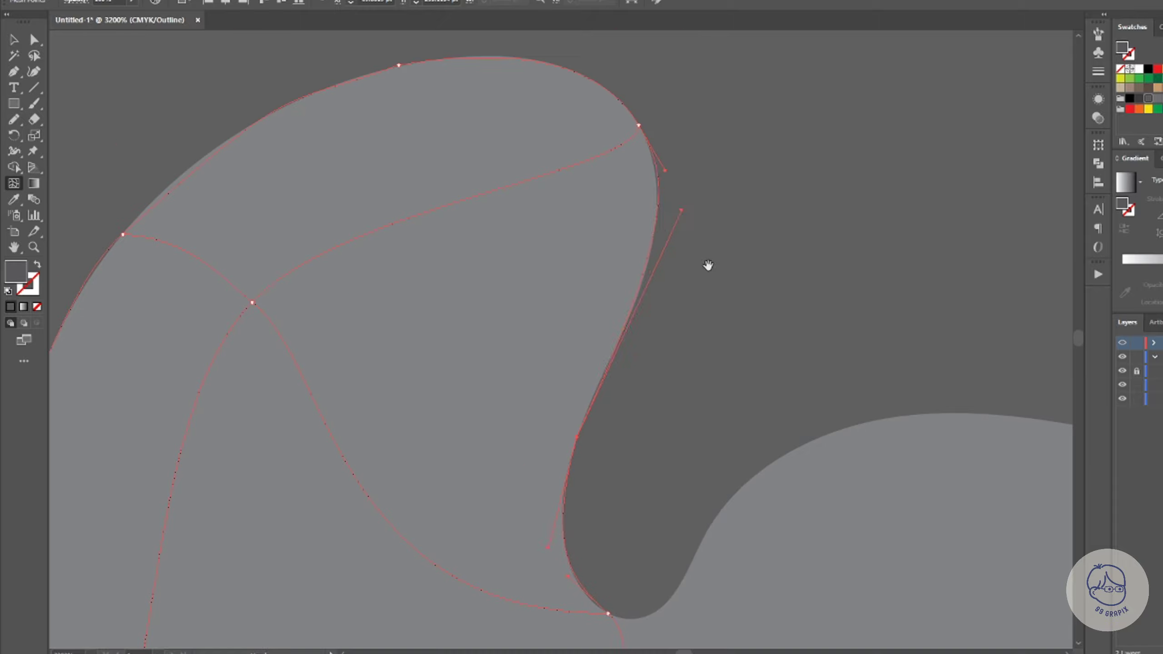
{"action": "scroll", "coordinate": [570, 578], "scroll_direction": "down", "scroll_amount": 5}
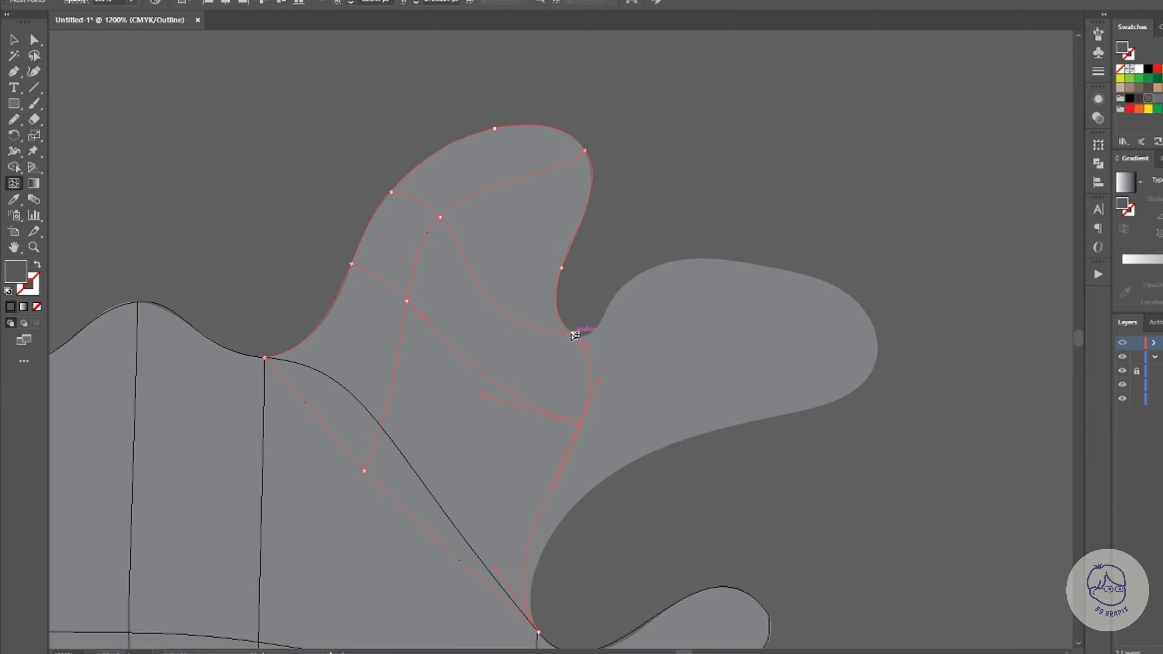
{"action": "scroll", "coordinate": [654, 281], "scroll_direction": "up", "scroll_amount": 5}
{"action": "scroll", "coordinate": [647, 291], "scroll_direction": "down", "scroll_amount": 1}
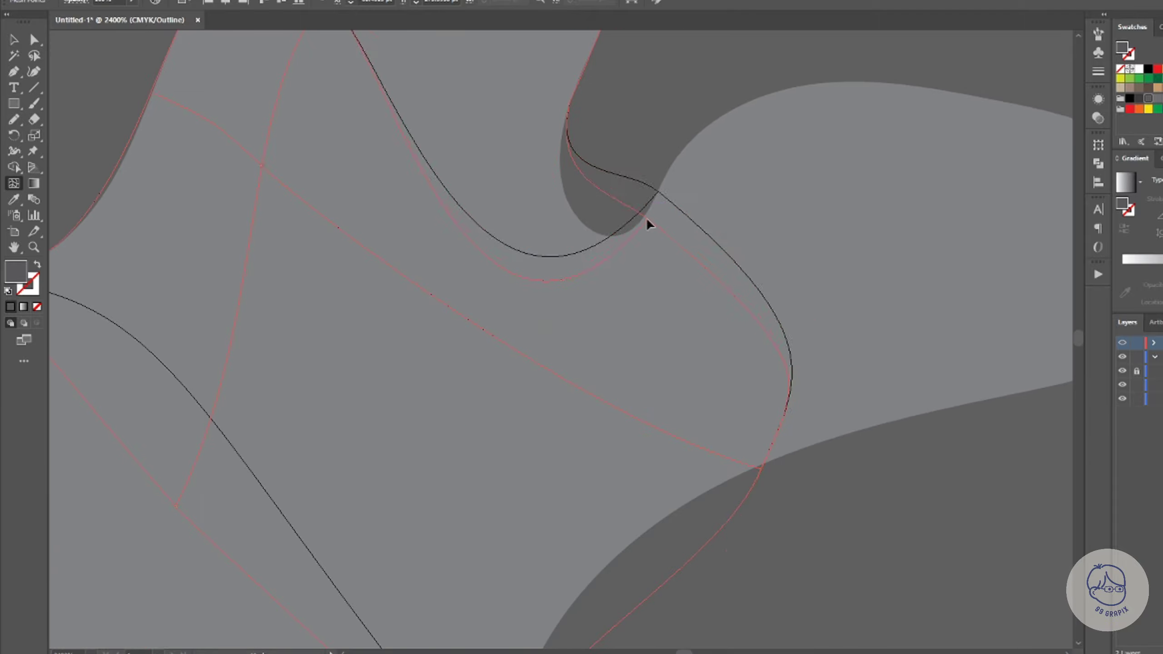
{"action": "left_click_drag", "start_coordinate": [646, 217], "coordinate": [579, 236]}
Fit the mesh's lower-right edge to the lobe, then place a rectangle over the small left lobe.
{"action": "scroll", "coordinate": [579, 236], "scroll_direction": "down", "scroll_amount": 1}
{"action": "scroll", "coordinate": [778, 320], "scroll_direction": "up", "scroll_amount": 1}
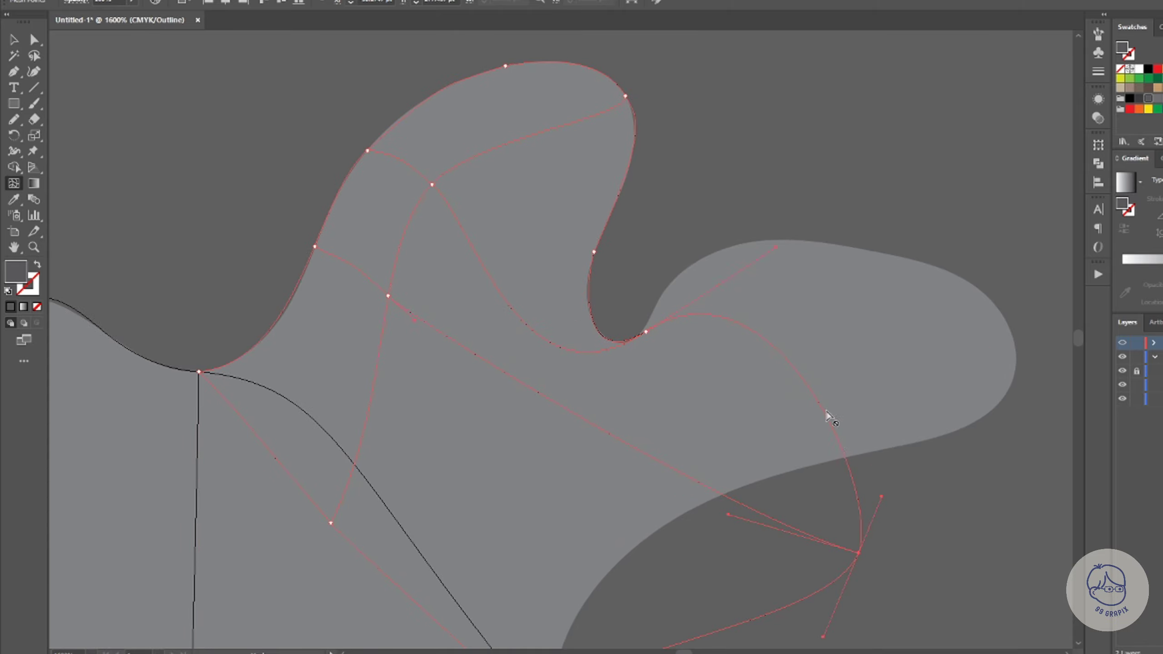
{"action": "scroll", "coordinate": [550, 447], "scroll_direction": "down", "scroll_amount": 5}
{"action": "left_click_drag", "start_coordinate": [540, 410], "coordinate": [630, 356]}
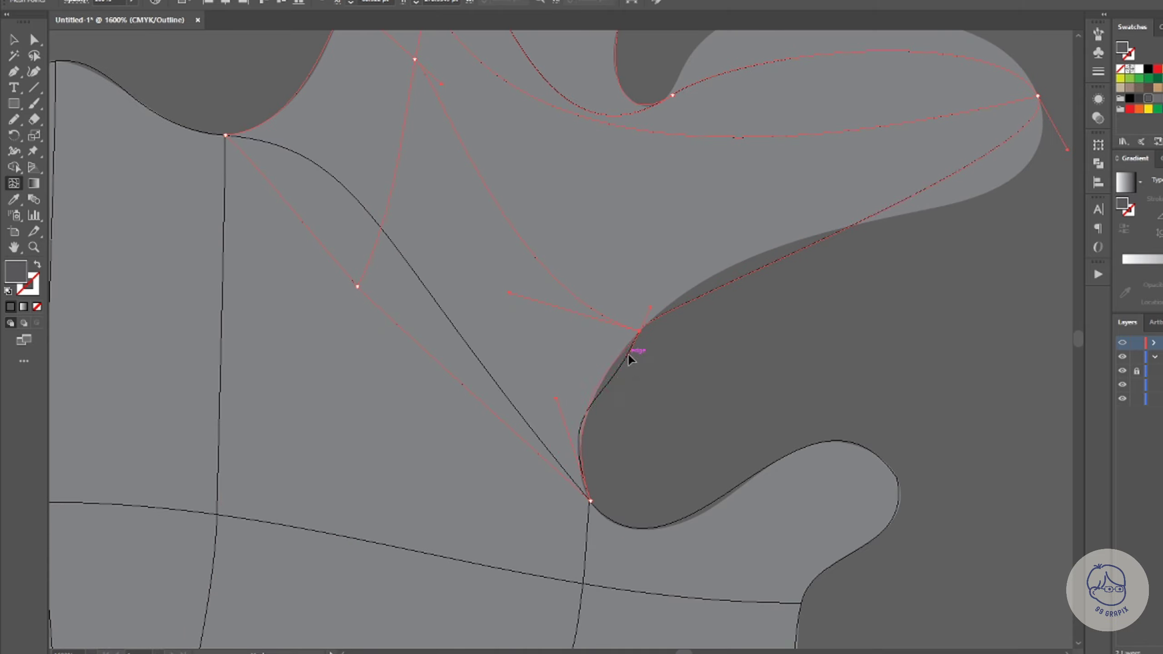
{"action": "scroll", "coordinate": [631, 356], "scroll_direction": "up", "scroll_amount": 3}
{"action": "scroll", "coordinate": [609, 408], "scroll_direction": "down", "scroll_amount": 2}
{"action": "key", "text": "v"}
{"action": "mouse_move", "coordinate": [409, 379]}
{"action": "left_mouse_down"}
{"action": "mouse_move", "coordinate": [444, 355]}
{"action": "mouse_move", "coordinate": [457, 360]}
{"action": "left_mouse_up"}
Curve the left-lobe mesh's top edge and corners to follow the lobe.
{"action": "key", "text": "u"}
{"action": "scroll", "coordinate": [425, 356], "scroll_direction": "up", "scroll_amount": 1}
{"action": "scroll", "coordinate": [426, 356], "scroll_direction": "down", "scroll_amount": 2}
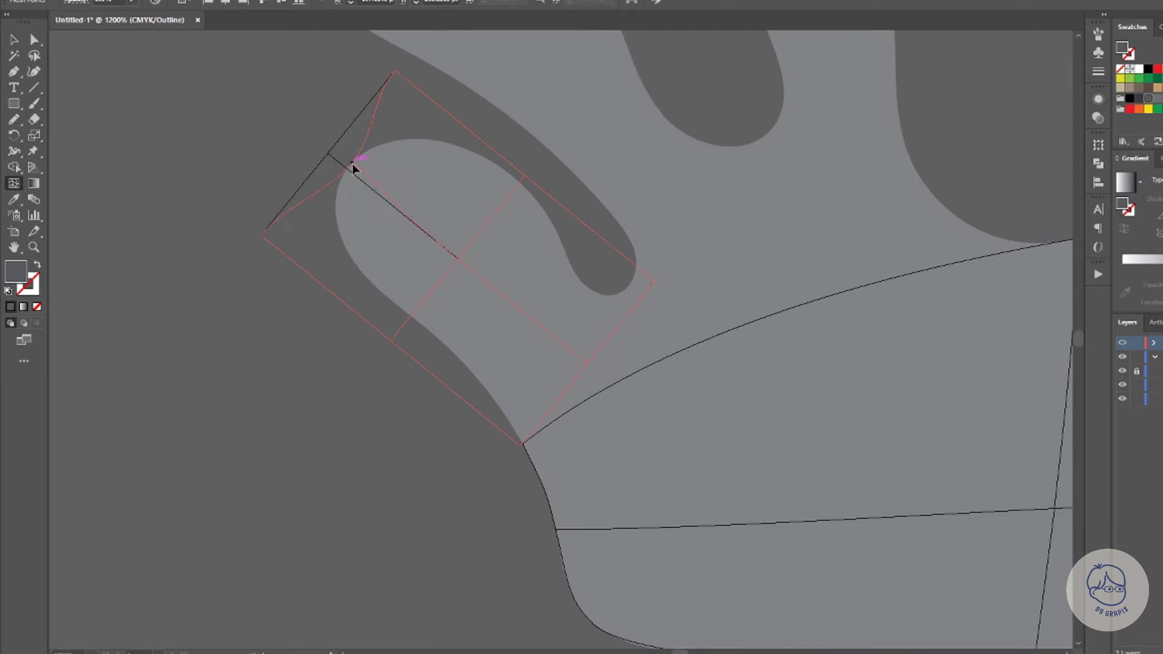
{"action": "mouse_move", "coordinate": [353, 169]}
{"action": "left_mouse_down"}
{"action": "mouse_move", "coordinate": [428, 135]}
{"action": "mouse_move", "coordinate": [512, 176]}
{"action": "left_mouse_up"}
{"action": "left_click_drag", "start_coordinate": [440, 371], "coordinate": [509, 345]}
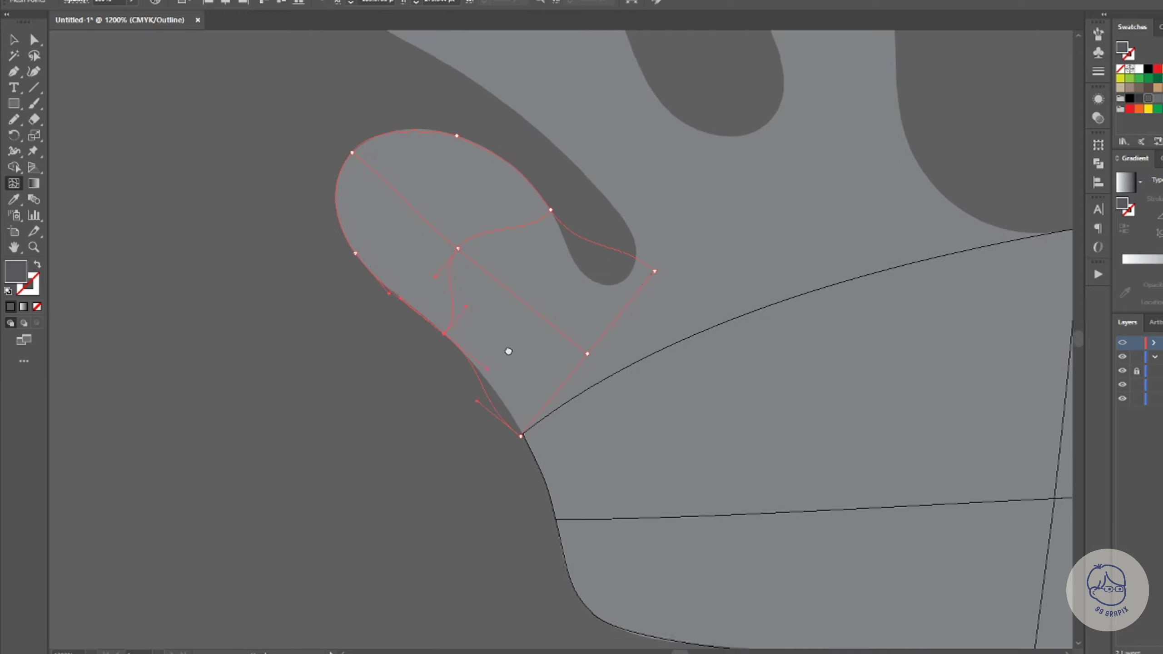
{"action": "left_click_drag", "start_coordinate": [623, 229], "coordinate": [731, 367]}
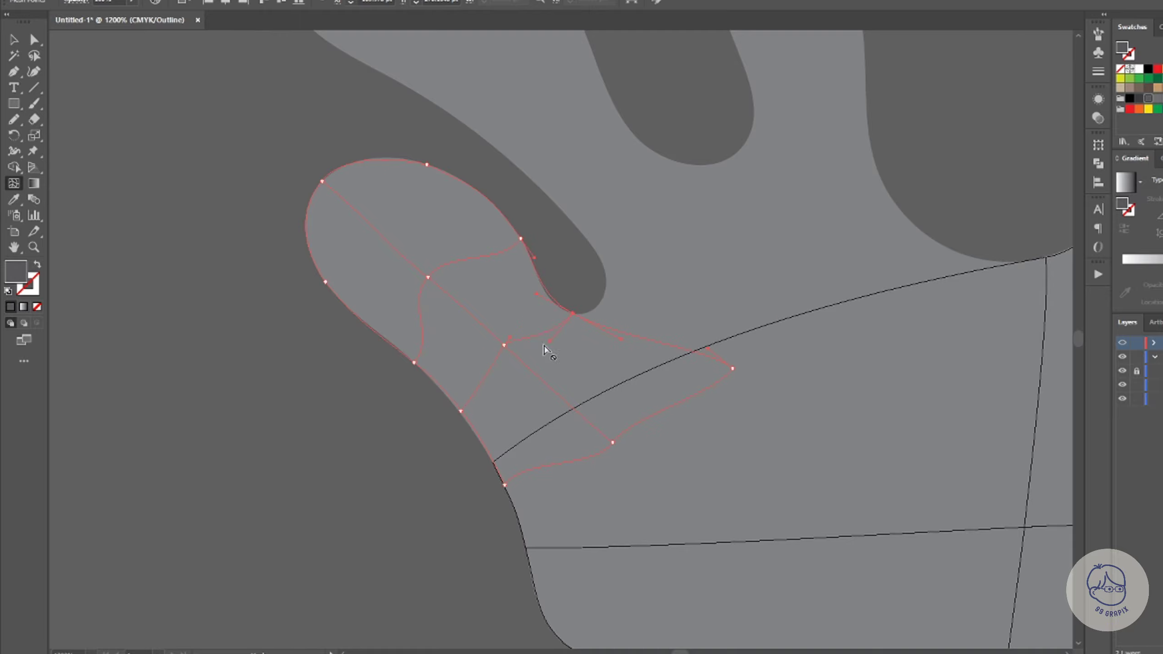
Draw a tilted rectangle over the upper-left splash arm and convert it to a gradient mesh.
{"action": "mouse_move", "coordinate": [349, 105]}
{"action": "left_mouse_down"}
{"action": "mouse_move", "coordinate": [436, 252]}
{"action": "mouse_move", "coordinate": [467, 335]}
{"action": "left_mouse_up"}
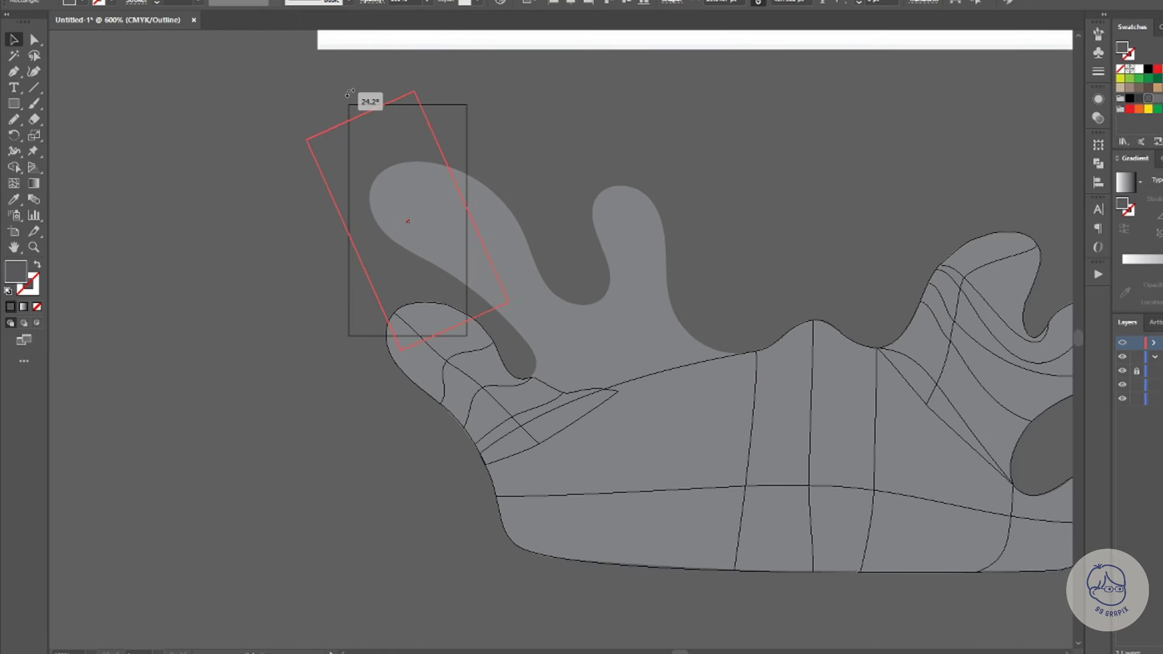
{"action": "mouse_move", "coordinate": [343, 98]}
{"action": "left_mouse_down"}
{"action": "mouse_move", "coordinate": [477, 200]}
{"action": "mouse_move", "coordinate": [529, 184]}
{"action": "left_mouse_up"}
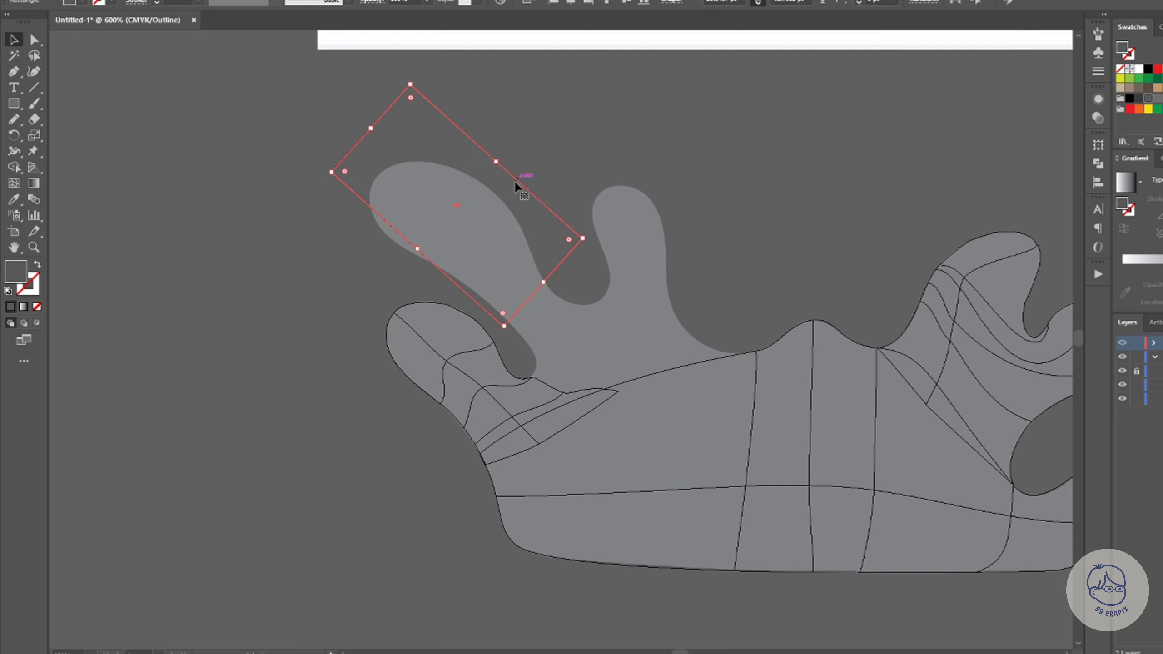
{"action": "left_click", "coordinate": [14, 183]}
{"action": "left_click", "coordinate": [456, 204]}
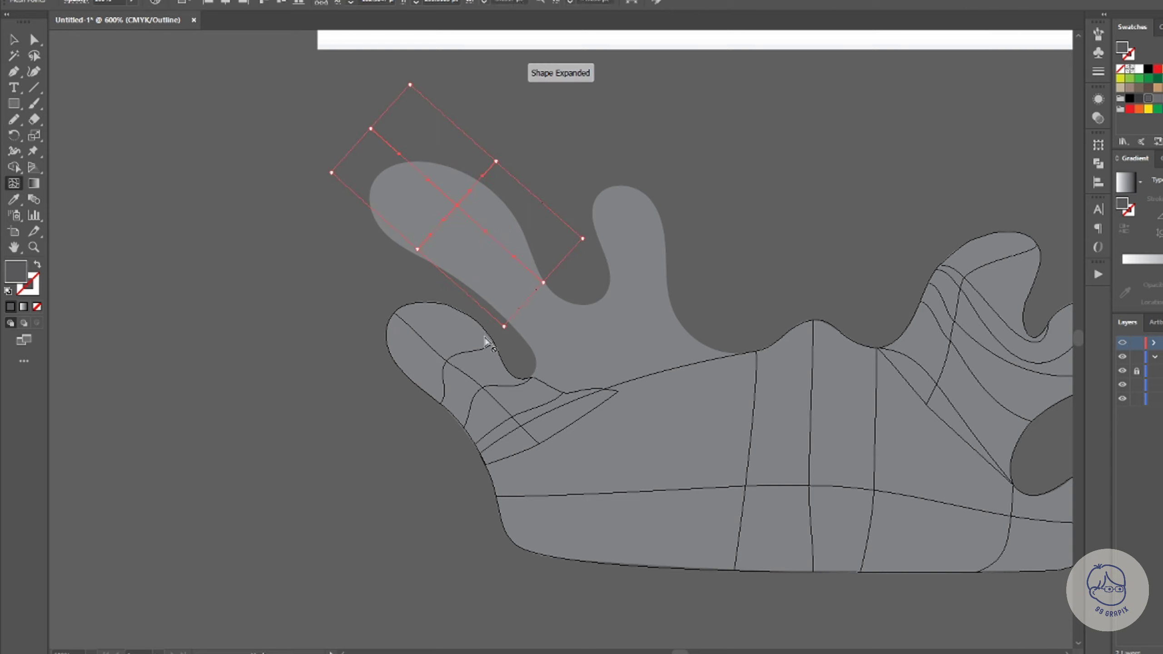
{"action": "scroll", "coordinate": [524, 350], "scroll_direction": "up", "scroll_amount": 2}
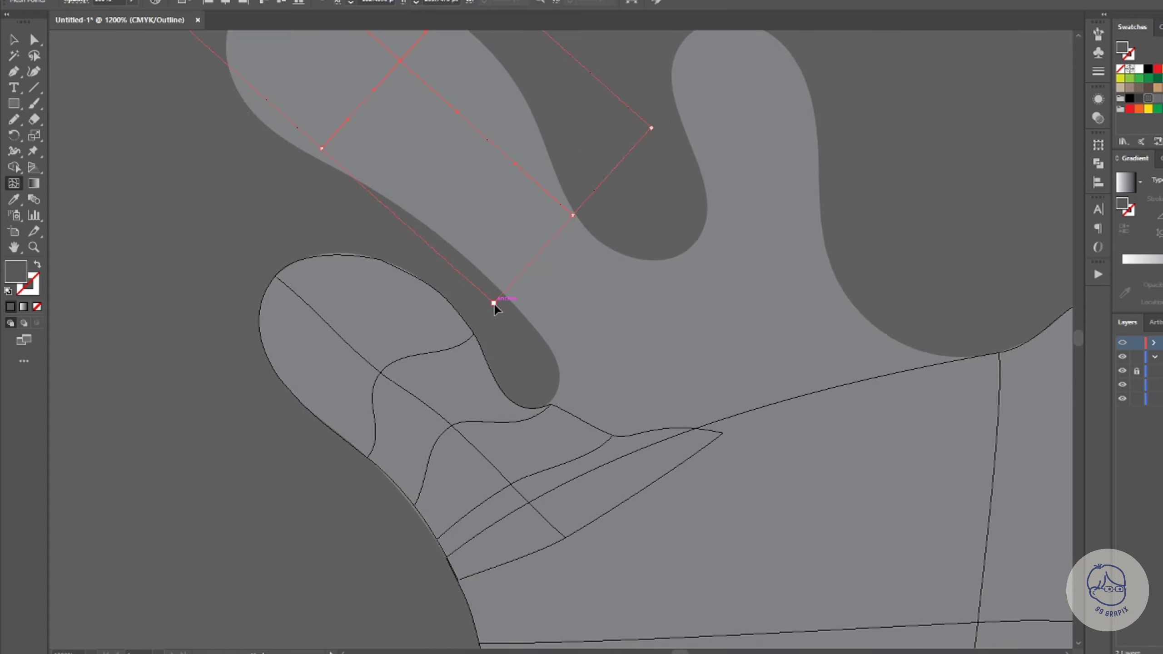
Move mesh points and bend curves so the mesh hugs the upper blob's rounded edge.
{"action": "left_click", "coordinate": [548, 408]}
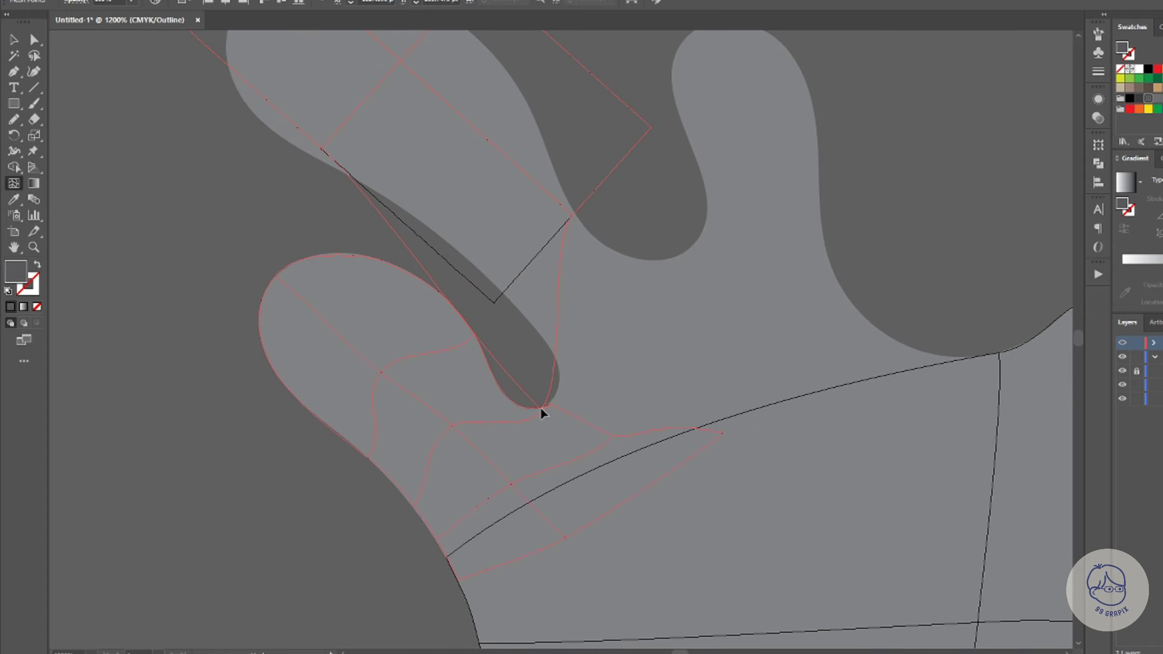
{"action": "left_click_drag", "start_coordinate": [540, 408], "coordinate": [548, 422]}
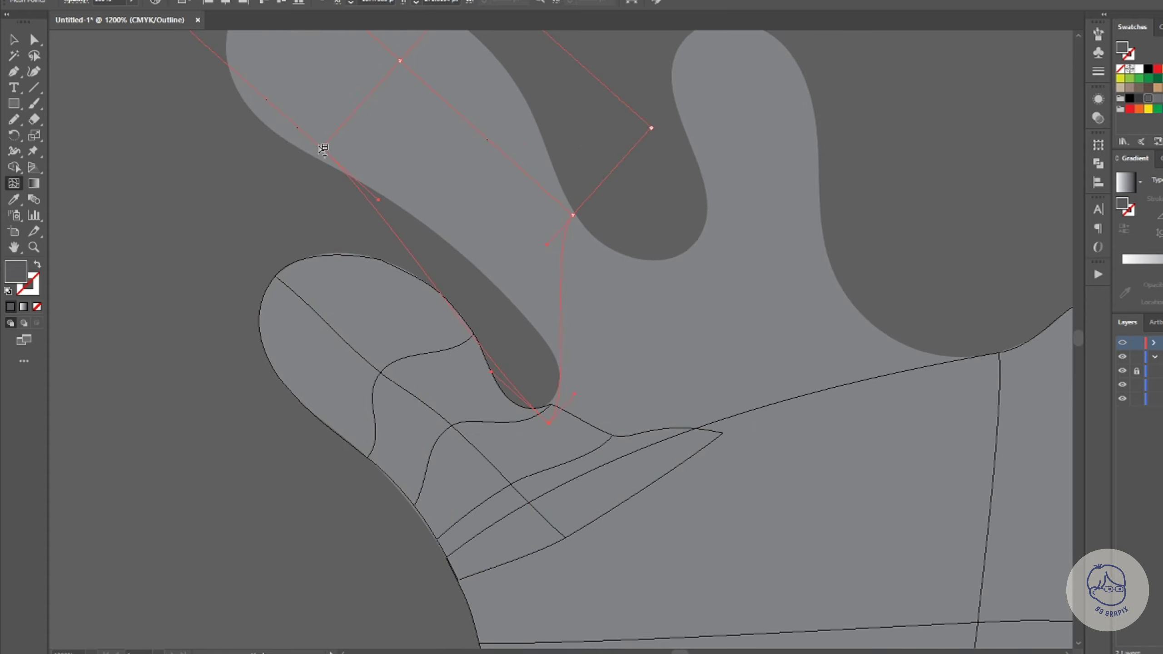
{"action": "left_click_drag", "start_coordinate": [321, 148], "coordinate": [441, 235]}
{"action": "left_click_drag", "start_coordinate": [642, 334], "coordinate": [597, 138]}
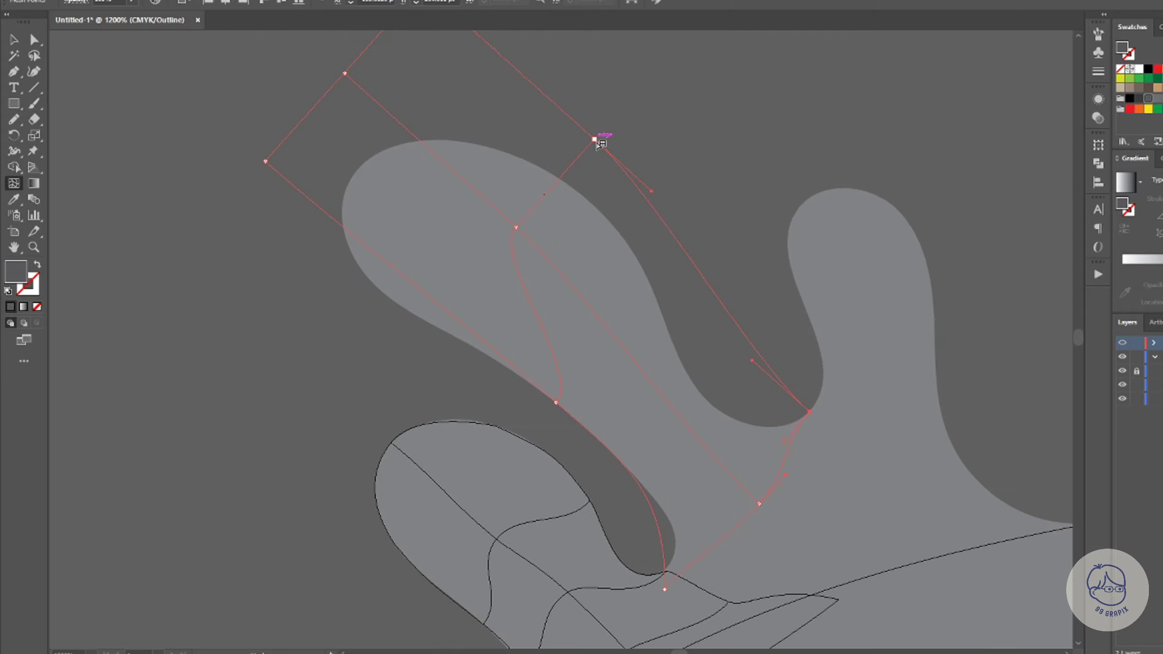
{"action": "key", "text": "ctrl+plus"}
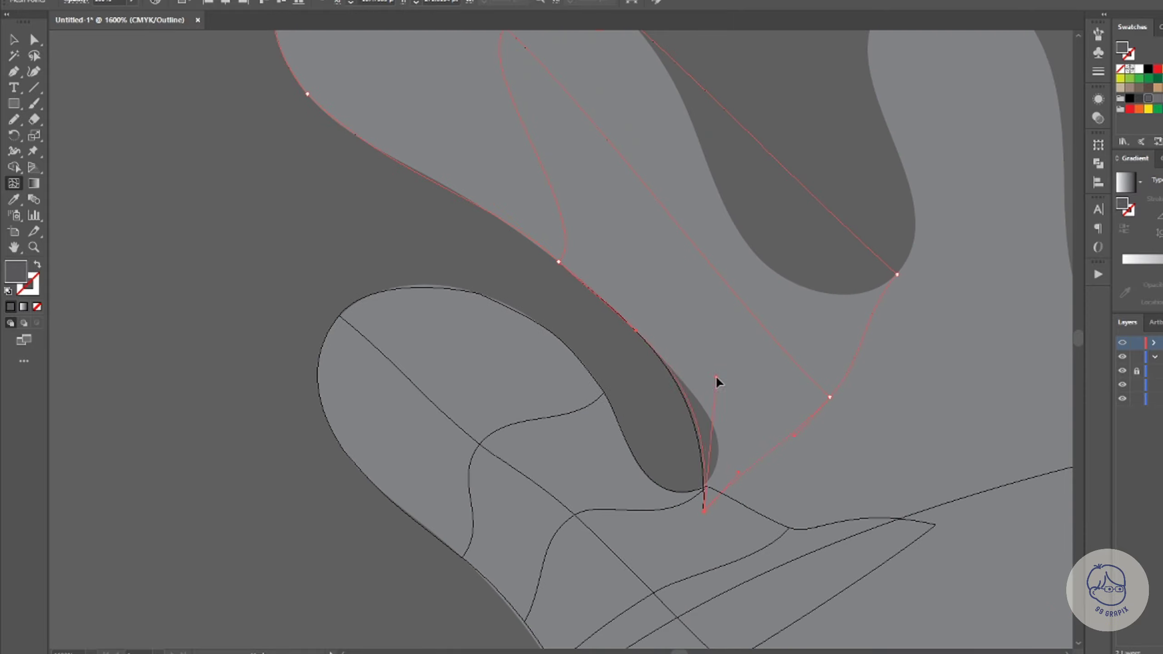
{"action": "left_click_drag", "start_coordinate": [732, 422], "coordinate": [731, 417]}
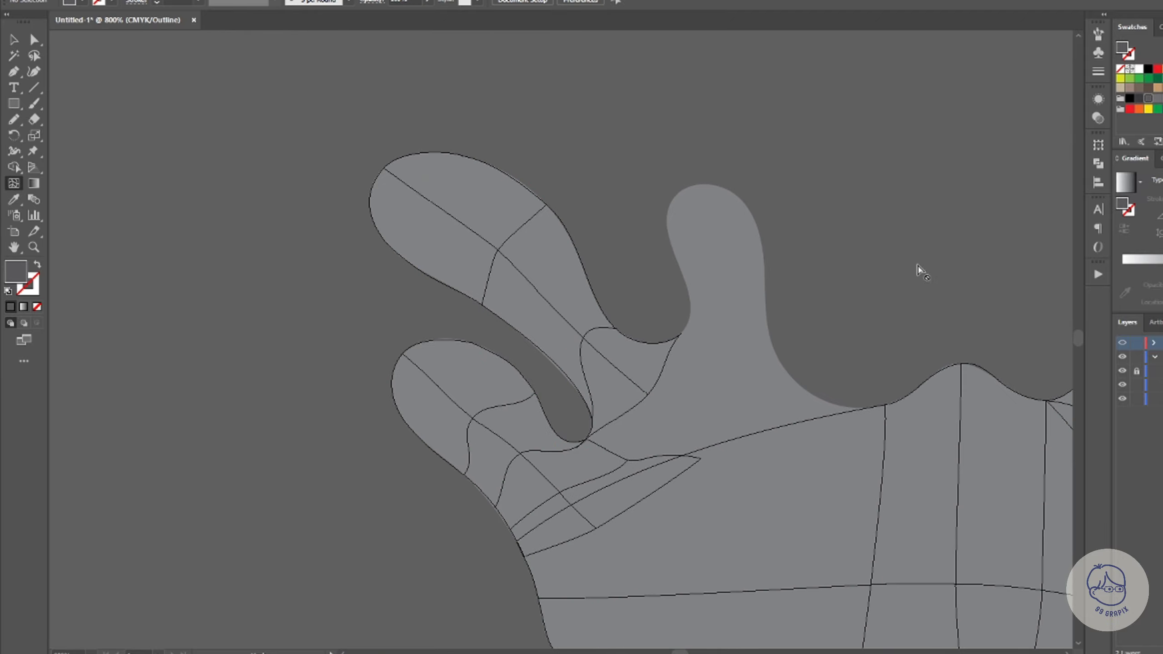
Draw a rectangle around the upright middle finger and make it a gradient mesh.
{"action": "left_click_drag", "start_coordinate": [657, 164], "coordinate": [771, 388]}
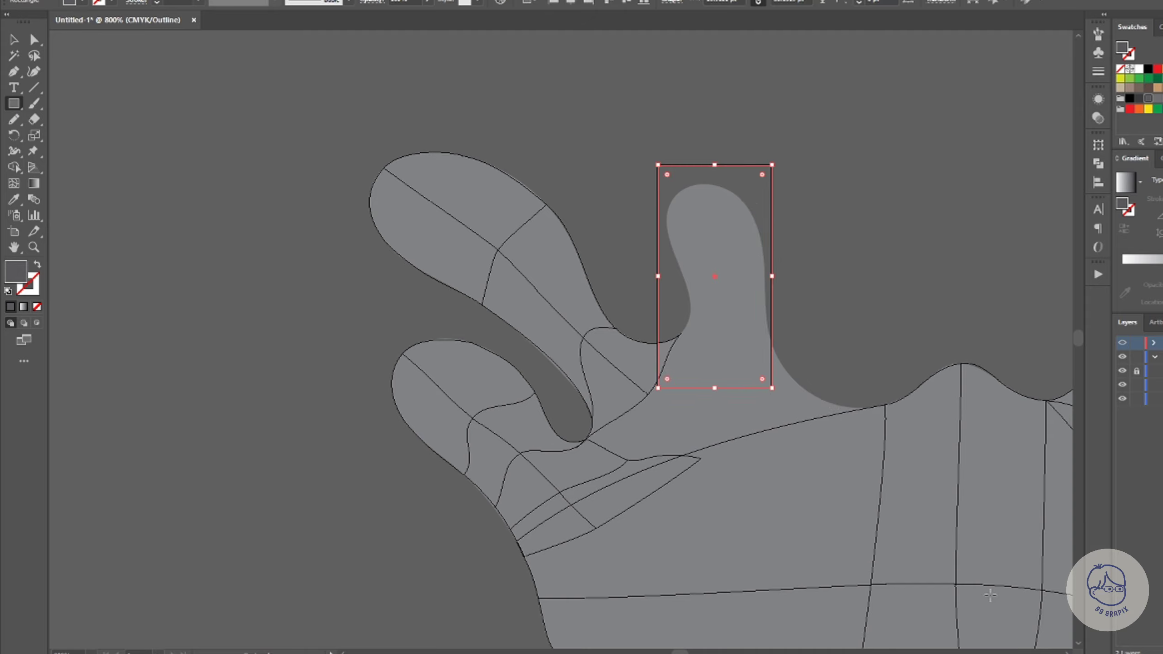
{"action": "key", "text": "u"}
{"action": "left_click", "coordinate": [713, 276]}
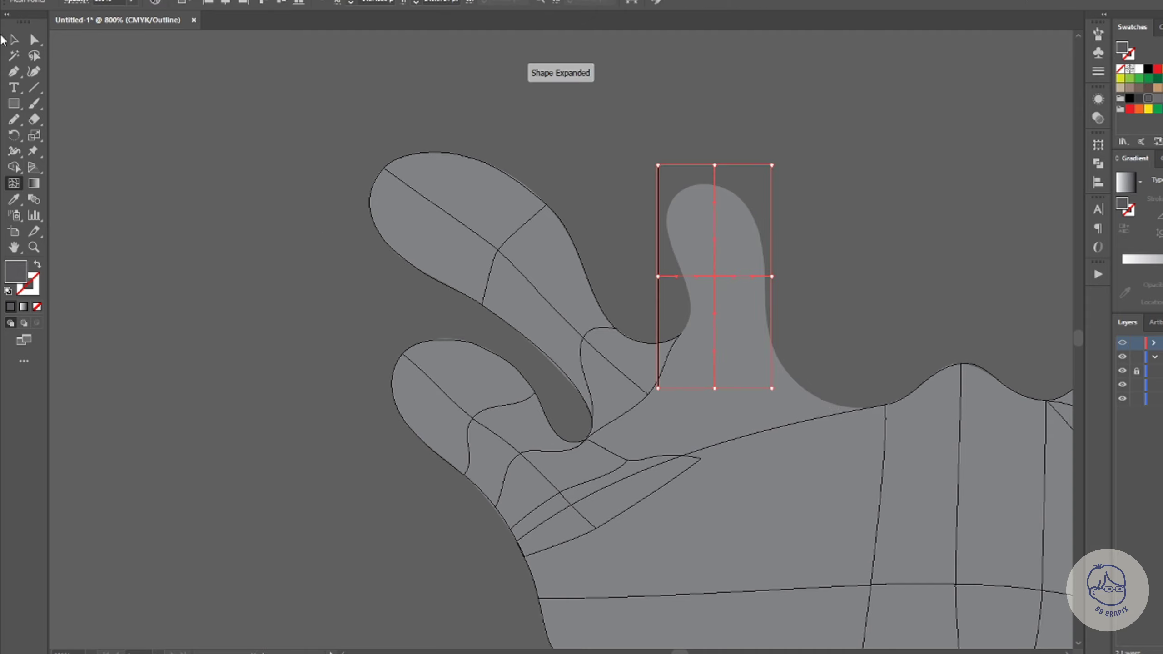
{"action": "key", "text": "v"}
{"action": "key", "text": "u"}
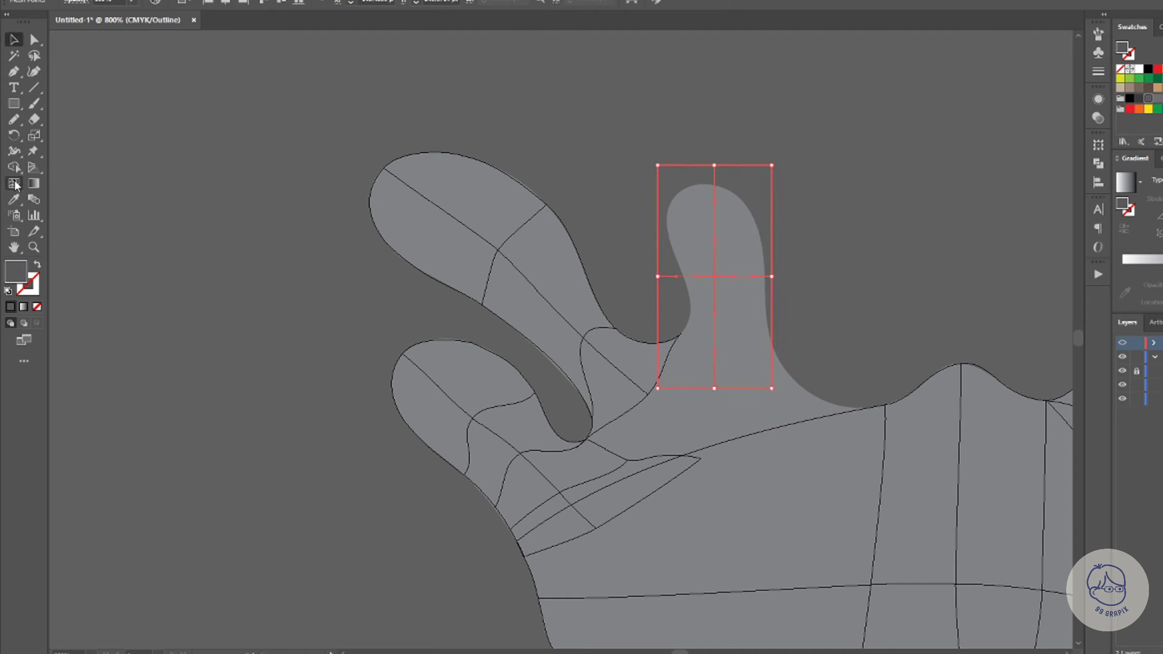
{"action": "scroll", "coordinate": [723, 192], "scroll_direction": "up", "scroll_amount": 1}
{"action": "scroll", "coordinate": [709, 201], "scroll_direction": "up", "scroll_amount": 2}
Drag the mesh's top corners and middle points onto the finger's outline.
{"action": "left_click_drag", "start_coordinate": [486, 54], "coordinate": [514, 212]}
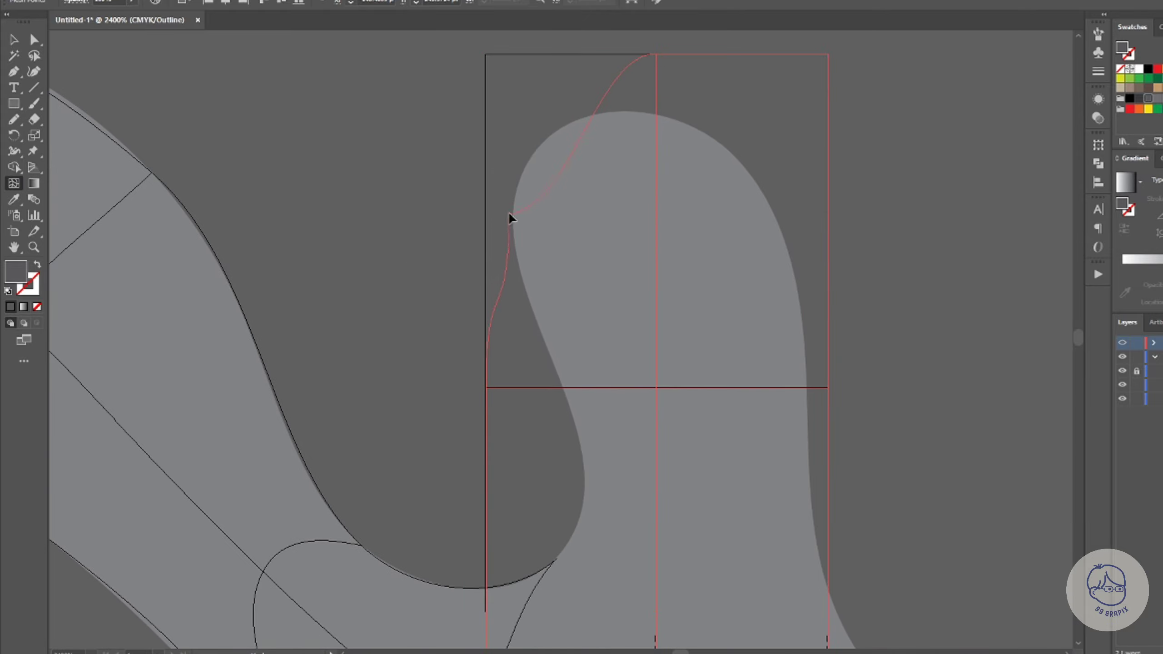
{"action": "left_click_drag", "start_coordinate": [656, 55], "coordinate": [613, 112]}
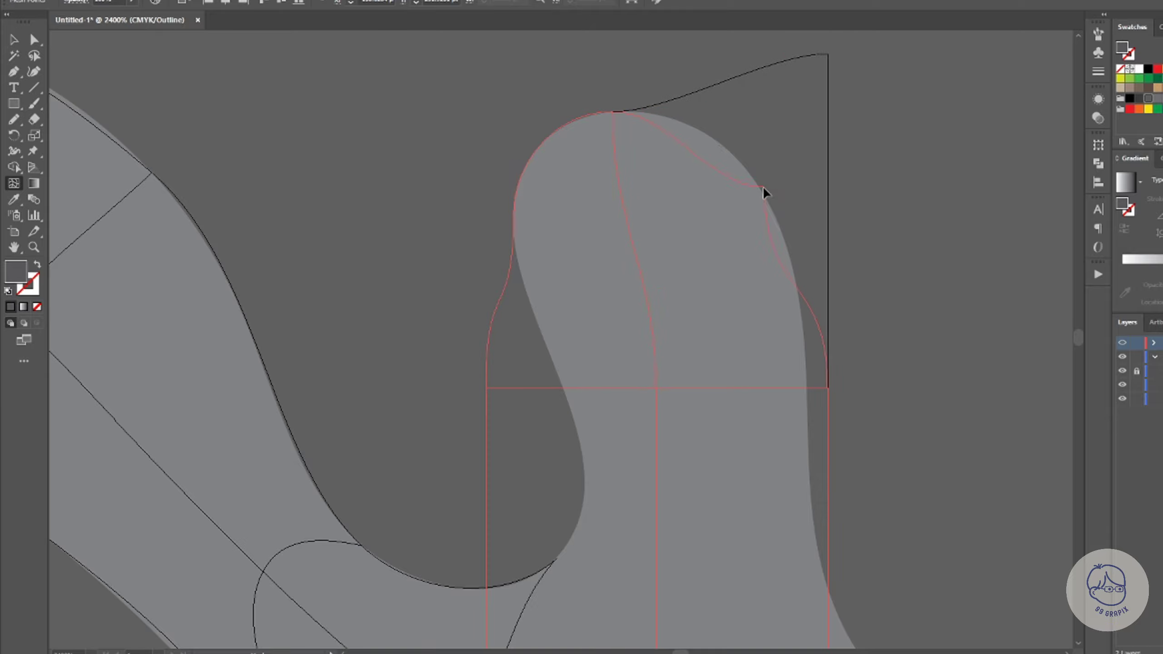
{"action": "left_click_drag", "start_coordinate": [828, 54], "coordinate": [761, 186]}
{"action": "scroll", "coordinate": [731, 135], "scroll_direction": "down", "scroll_amount": 2}
{"action": "left_click_drag", "start_coordinate": [492, 300], "coordinate": [581, 334]}
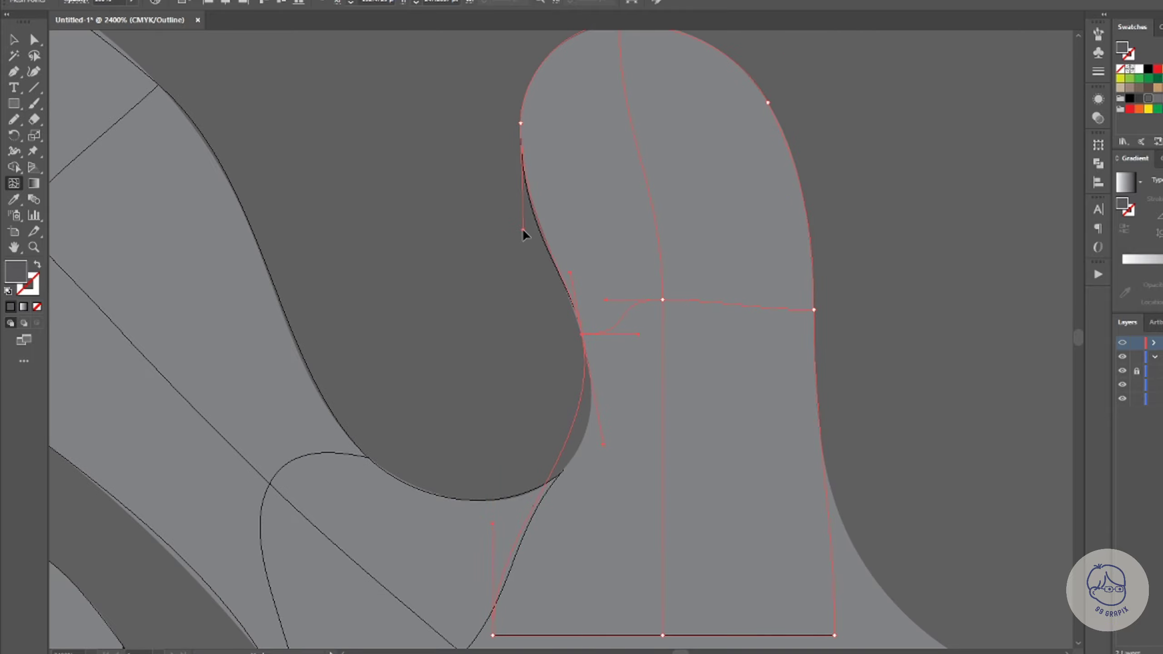
{"action": "scroll", "coordinate": [521, 228], "scroll_direction": "down", "scroll_amount": 3}
{"action": "left_click_drag", "start_coordinate": [662, 163], "coordinate": [685, 156]}
{"action": "scroll", "coordinate": [643, 246], "scroll_direction": "up", "scroll_amount": 2}
{"action": "scroll", "coordinate": [643, 246], "scroll_direction": "up", "scroll_amount": 3}
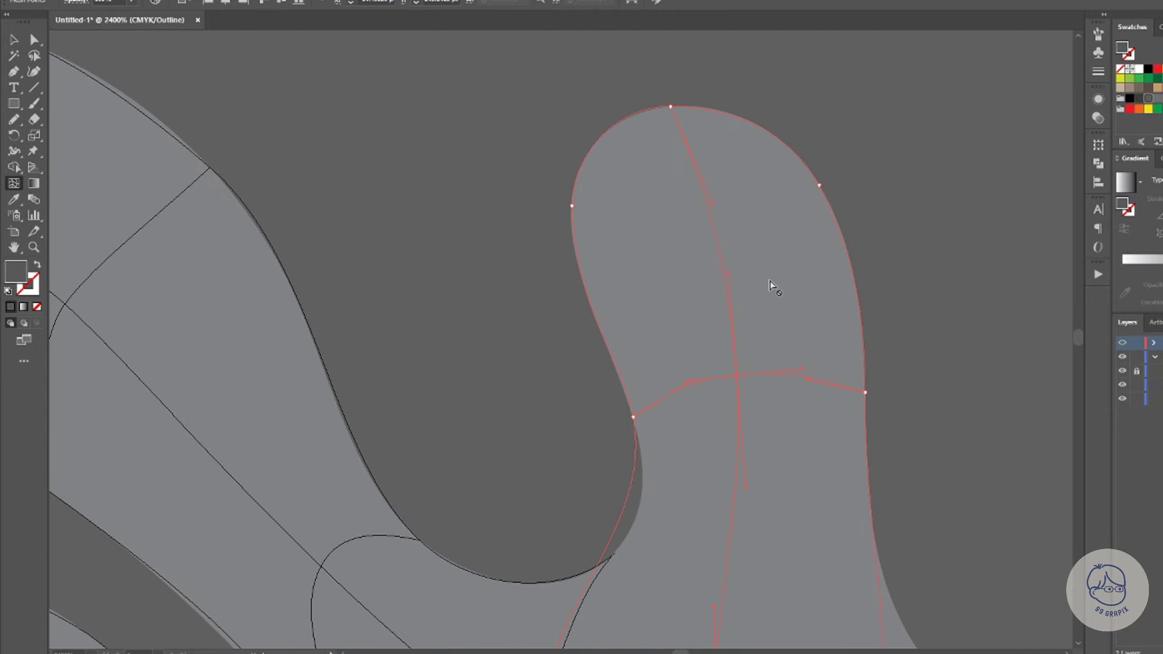
{"action": "scroll", "coordinate": [773, 285], "scroll_direction": "down", "scroll_amount": 5}
Fit the mesh's right edge and bottom points to the finger base, then zoom out and deselect.
{"action": "left_click_drag", "start_coordinate": [498, 361], "coordinate": [576, 293]}
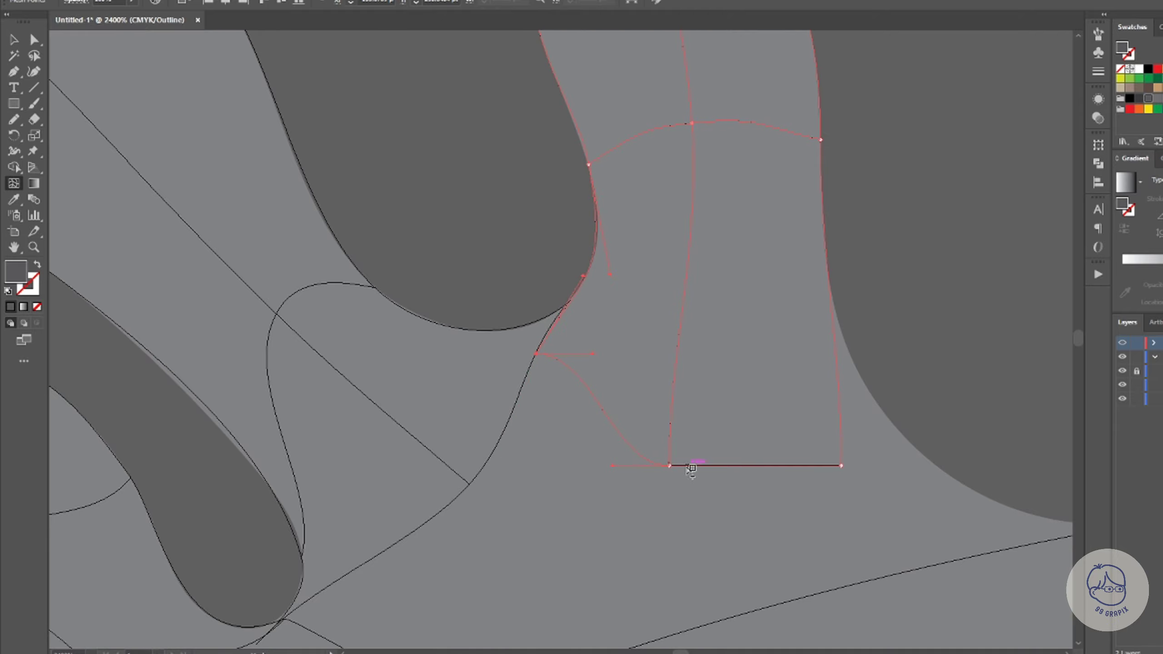
{"action": "scroll", "coordinate": [691, 468], "scroll_direction": "down", "scroll_amount": 2}
{"action": "scroll", "coordinate": [836, 414], "scroll_direction": "down", "scroll_amount": 2}
{"action": "left_click_drag", "start_coordinate": [563, 428], "coordinate": [716, 367]}
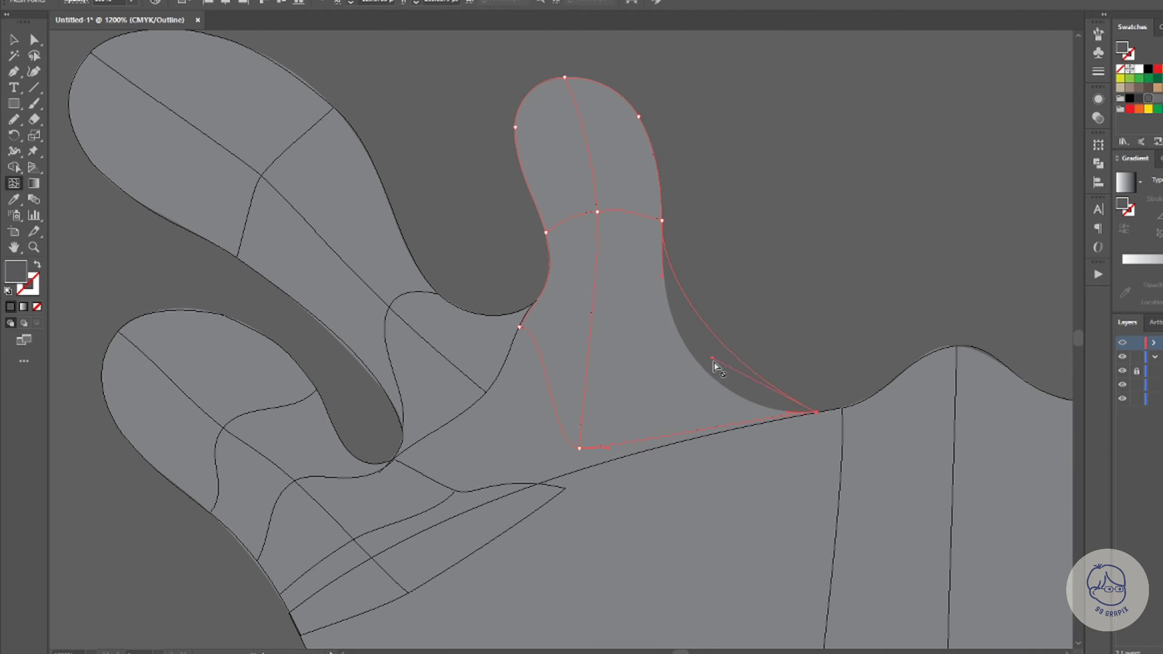
{"action": "scroll", "coordinate": [604, 405], "scroll_direction": "up", "scroll_amount": 1}
{"action": "left_click_drag", "start_coordinate": [572, 460], "coordinate": [625, 416]}
{"action": "key", "text": "ctrl+0"}
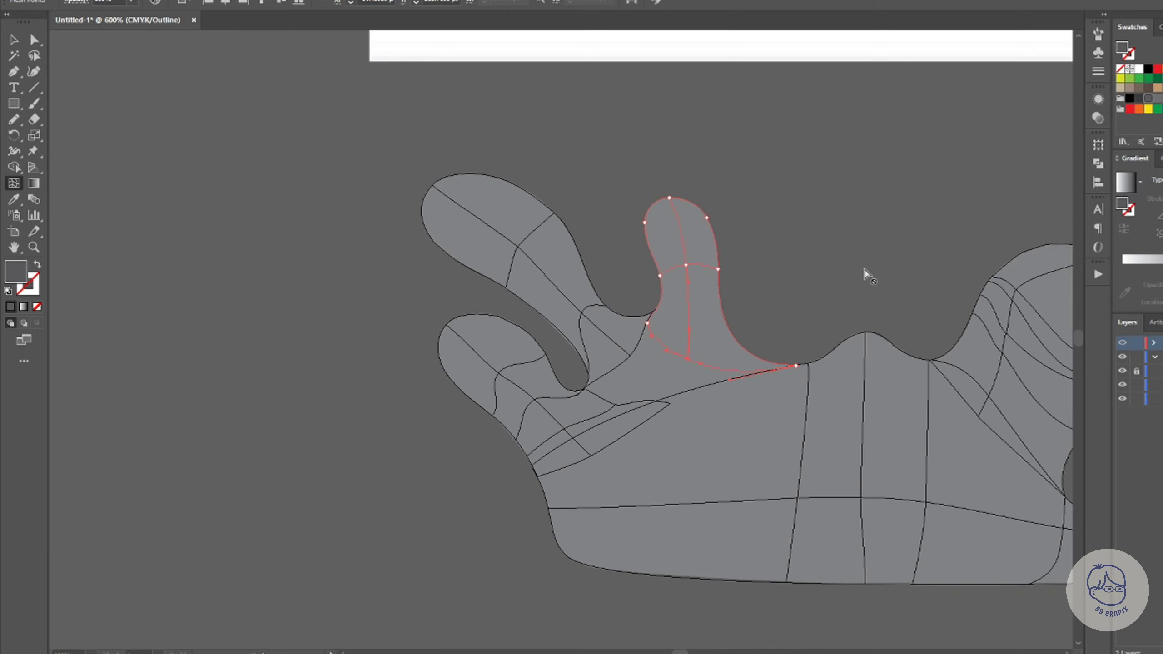
{"action": "left_click", "coordinate": [522, 252]}
{"action": "scroll", "coordinate": [652, 341], "scroll_direction": "up", "scroll_amount": 5}
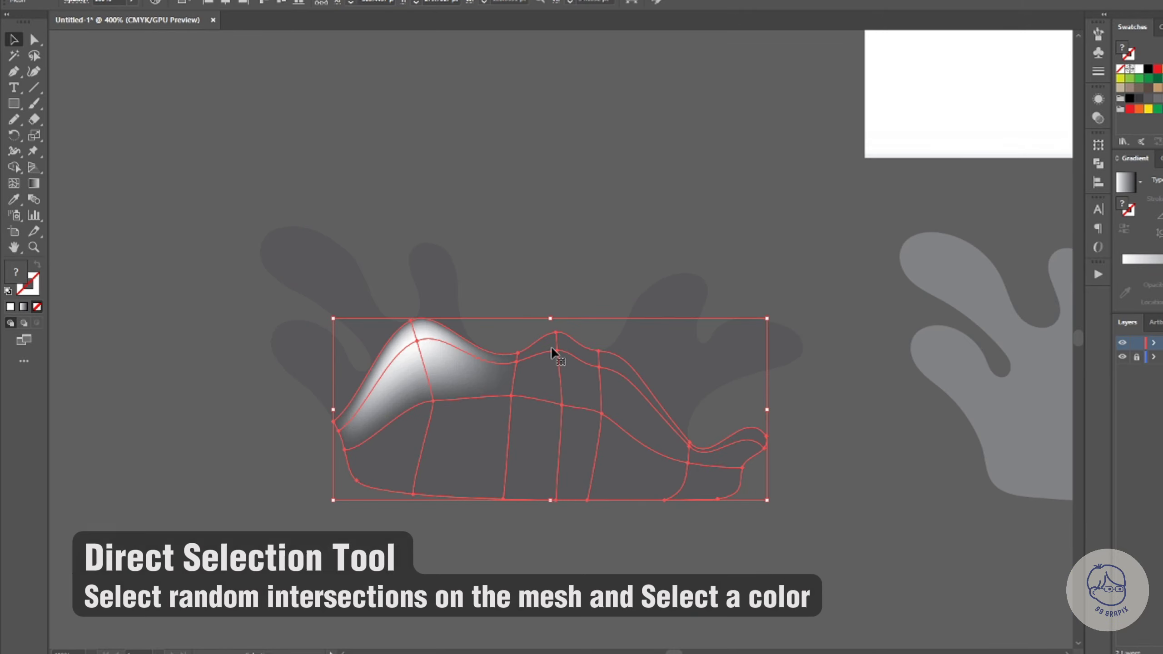
Color base mesh points white on the second hump, middle saddle and right region.
{"action": "left_click", "coordinate": [552, 351]}
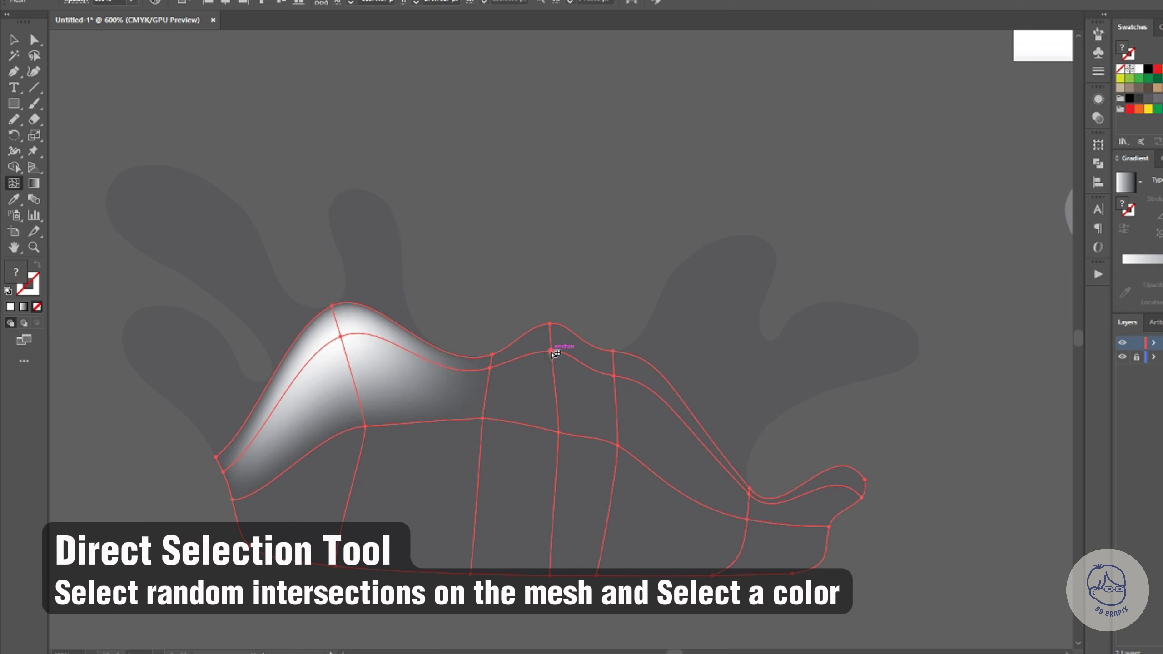
{"action": "left_click", "coordinate": [1140, 68]}
{"action": "left_click", "coordinate": [489, 368]}
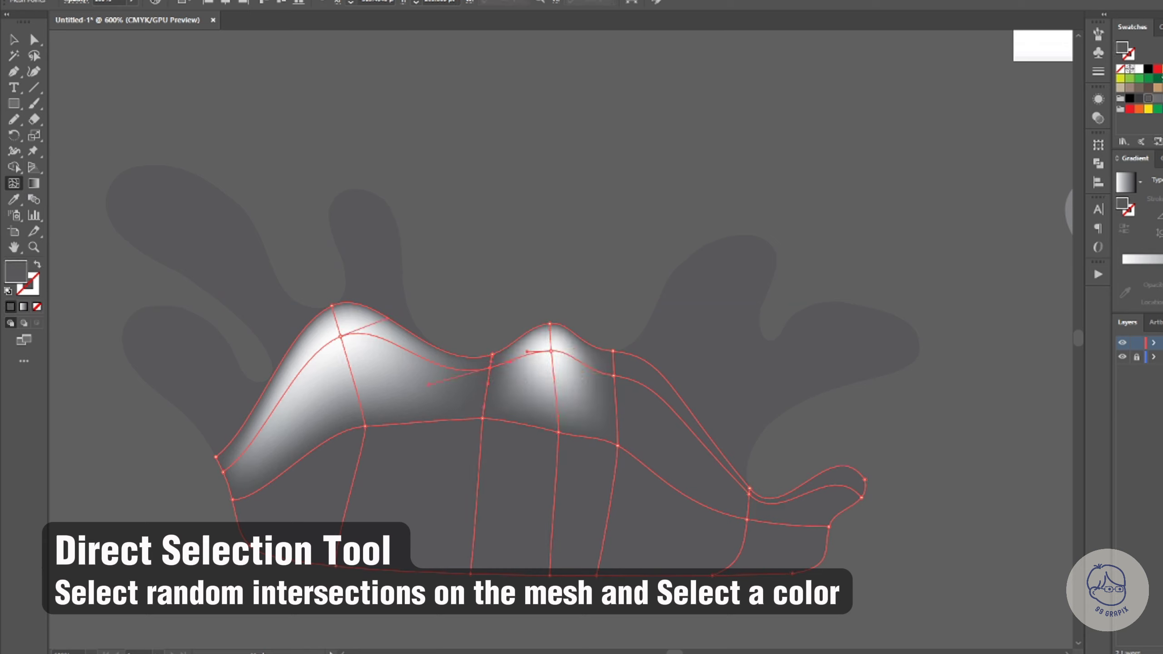
{"action": "left_click", "coordinate": [1140, 68]}
{"action": "left_click", "coordinate": [614, 376]}
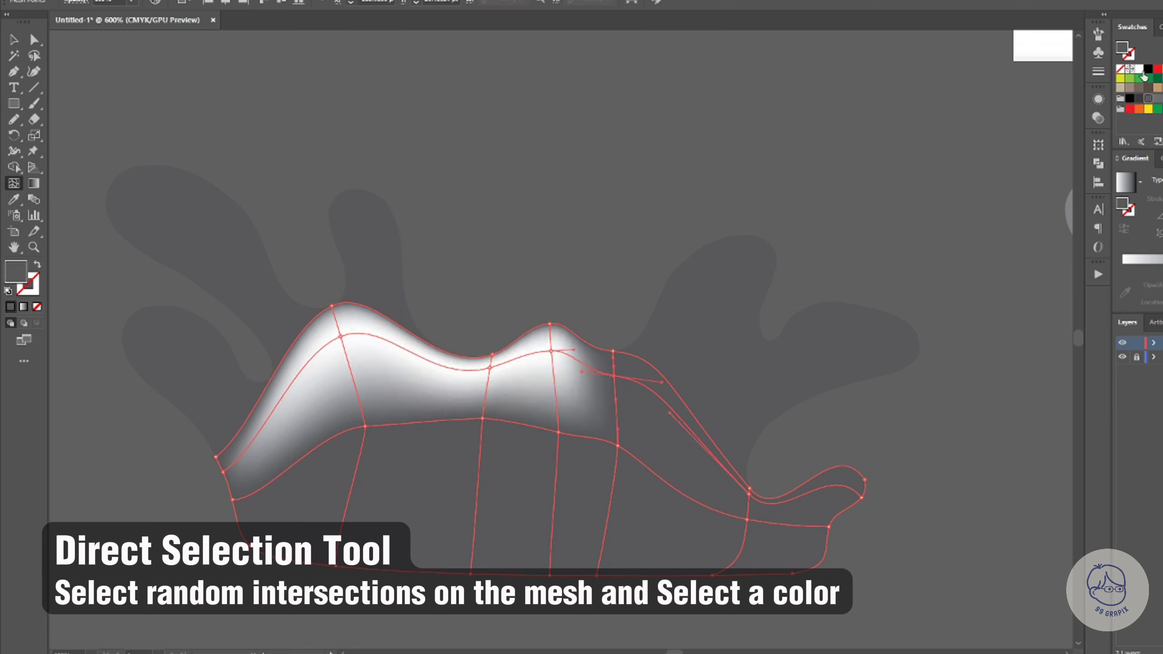
{"action": "left_click", "coordinate": [1139, 69]}
Reshape the shading by moving a lower mesh point and the tip's edge curve.
{"action": "left_click_drag", "start_coordinate": [746, 519], "coordinate": [701, 497]}
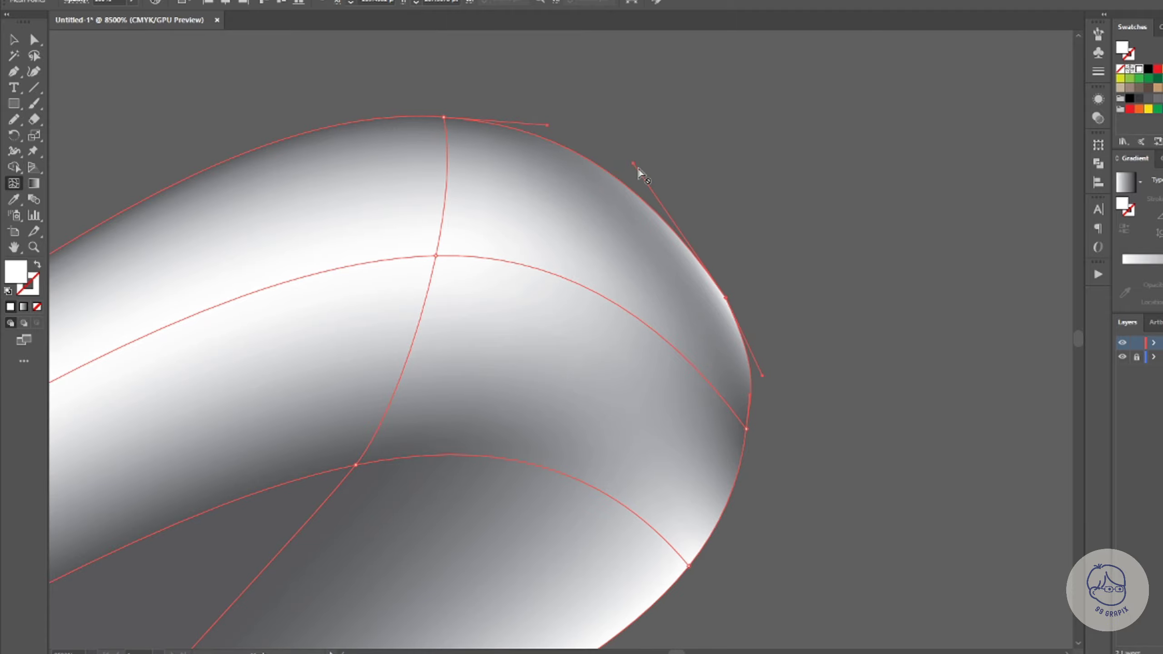
{"action": "left_click_drag", "start_coordinate": [636, 171], "coordinate": [628, 154]}
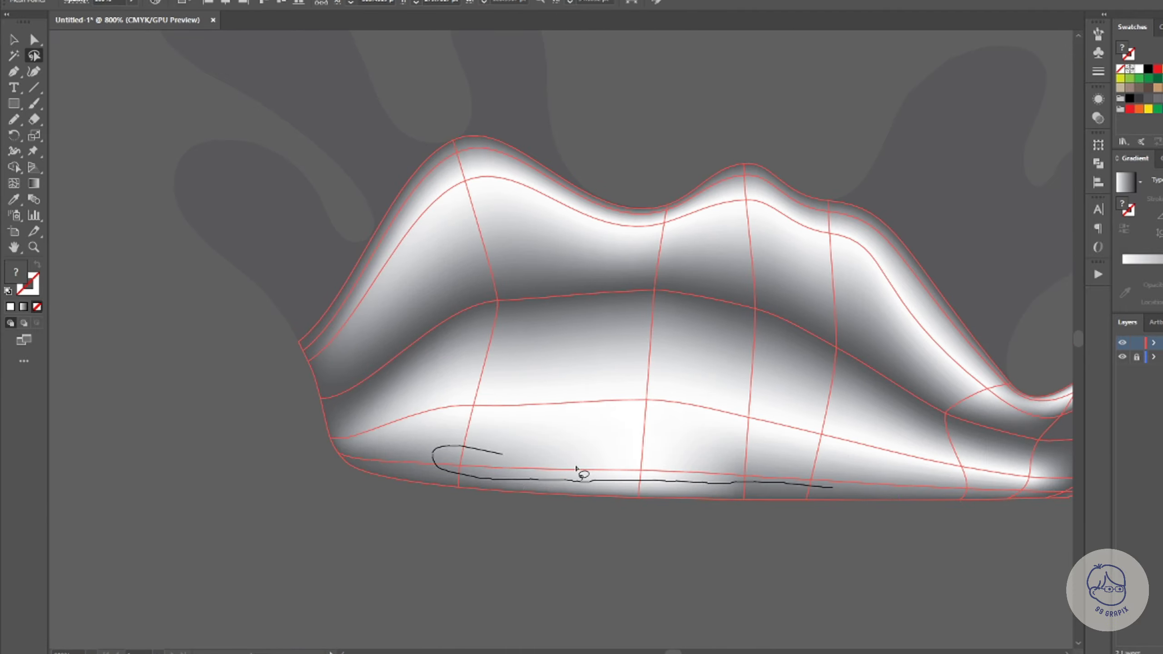
{"action": "left_click_drag", "start_coordinate": [645, 460], "coordinate": [650, 444]}
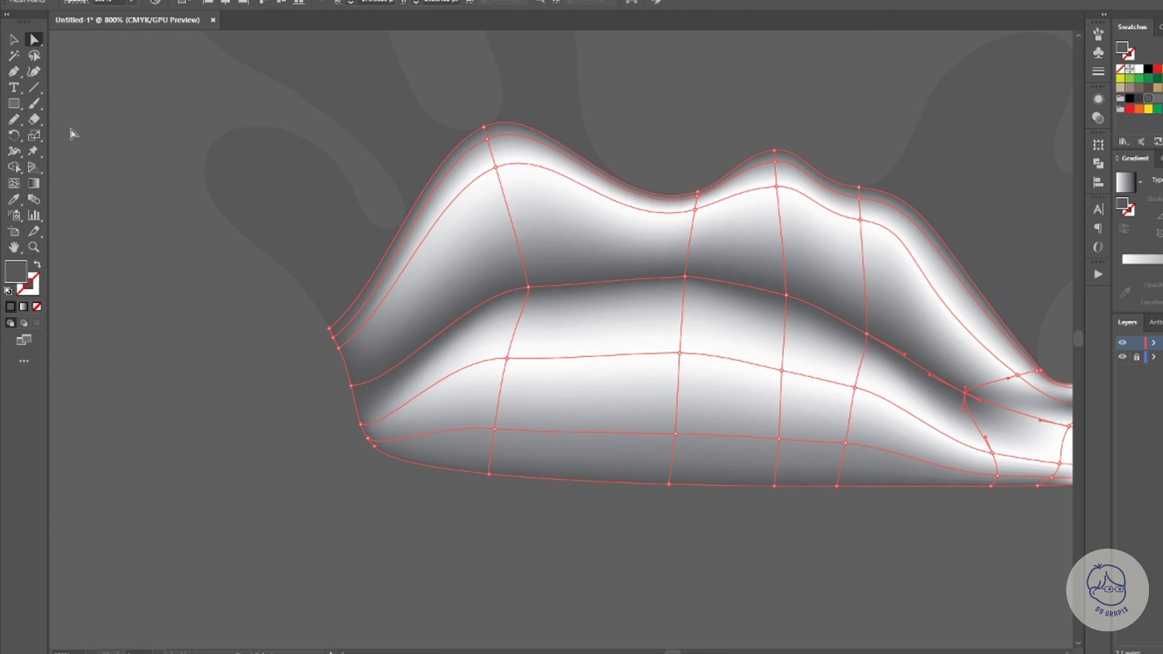
{"action": "key", "text": "u"}
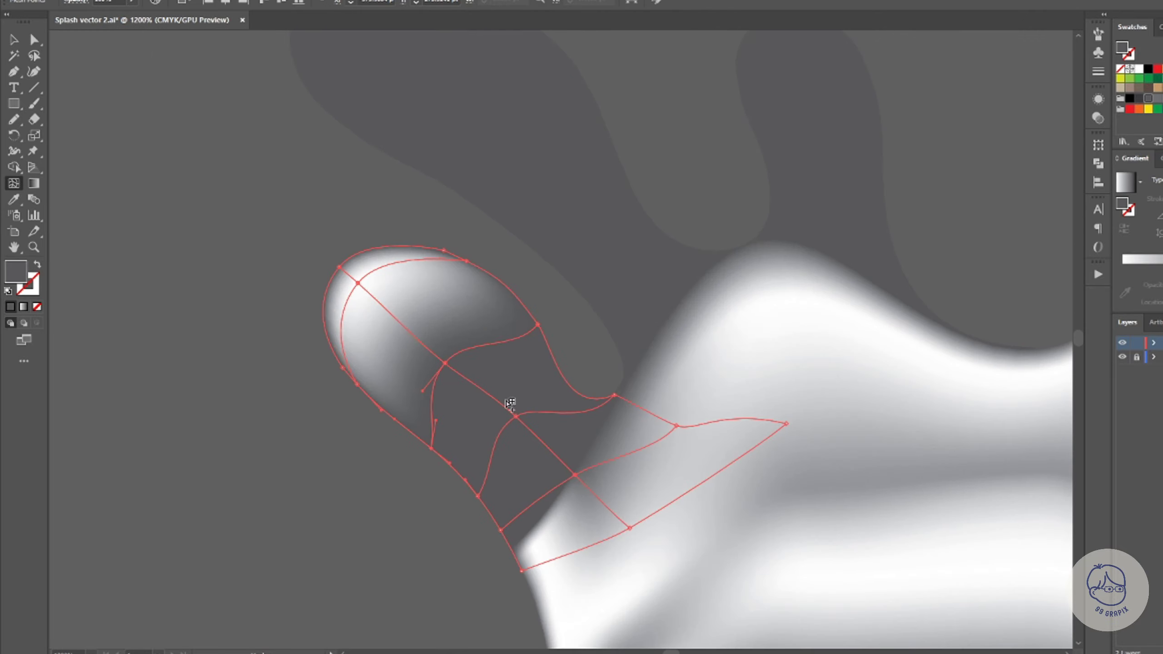
Brighten a finger mesh point to white and select finger and neck mesh points.
{"action": "left_click", "coordinate": [444, 364]}
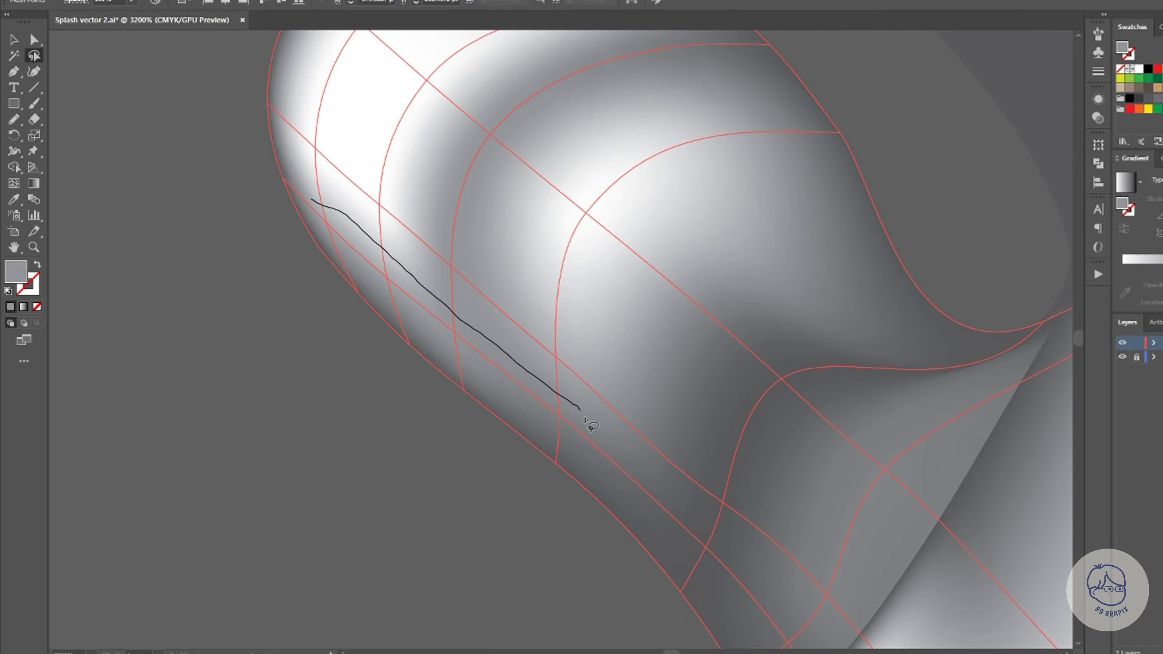
{"action": "left_click_drag", "start_coordinate": [585, 419], "coordinate": [595, 426]}
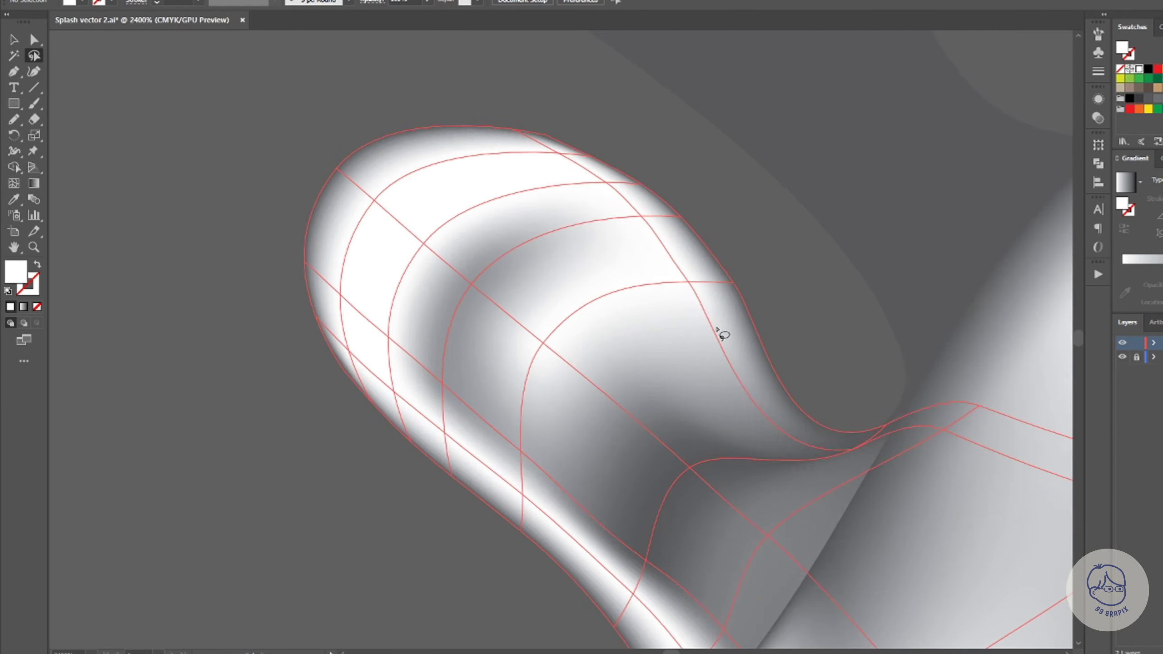
{"action": "left_click", "coordinate": [395, 169]}
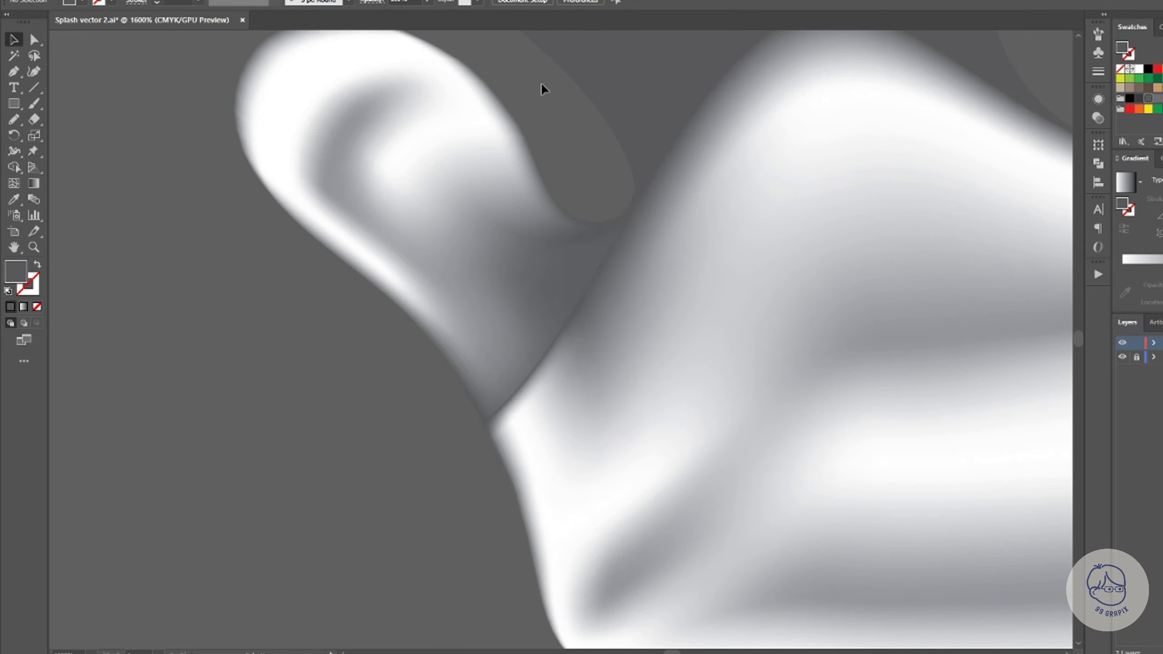
{"action": "left_click_drag", "start_coordinate": [566, 480], "coordinate": [531, 453]}
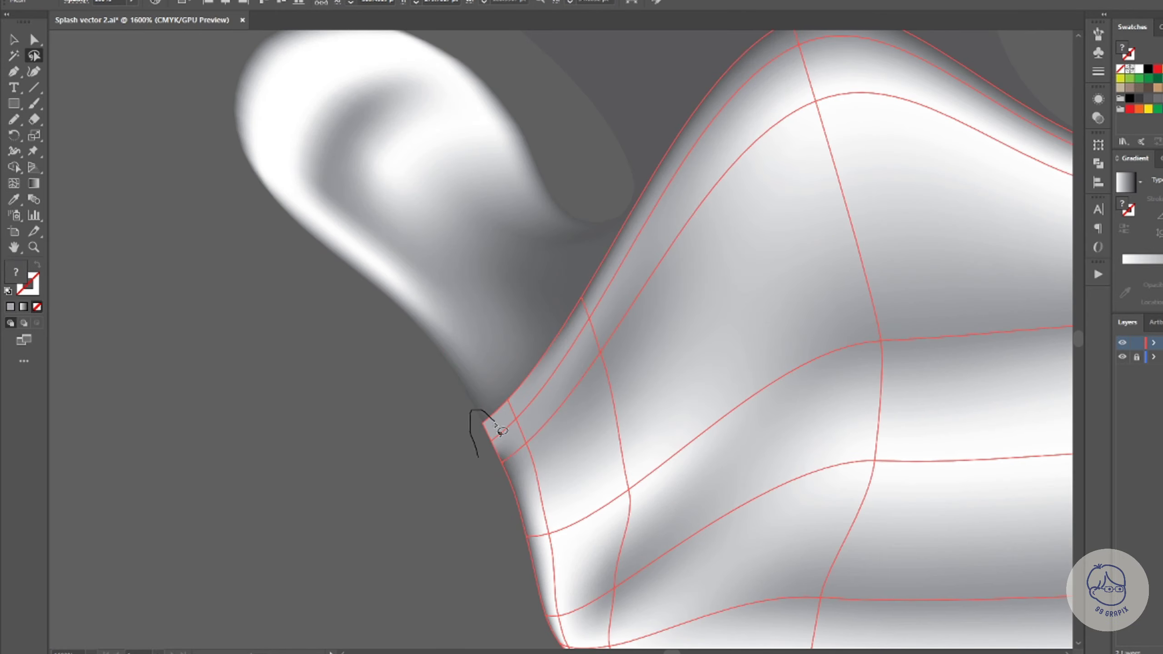
{"action": "scroll", "coordinate": [480, 421], "scroll_direction": "up", "scroll_amount": 3}
{"action": "scroll", "coordinate": [455, 368], "scroll_direction": "up", "scroll_amount": 2}
Give the neck's edge mesh points a grey sampled from the artwork with the Eyedropper.
{"action": "key", "text": "i"}
{"action": "left_click", "coordinate": [525, 316]}
{"action": "left_click", "coordinate": [562, 391], "text": "ctrl"}
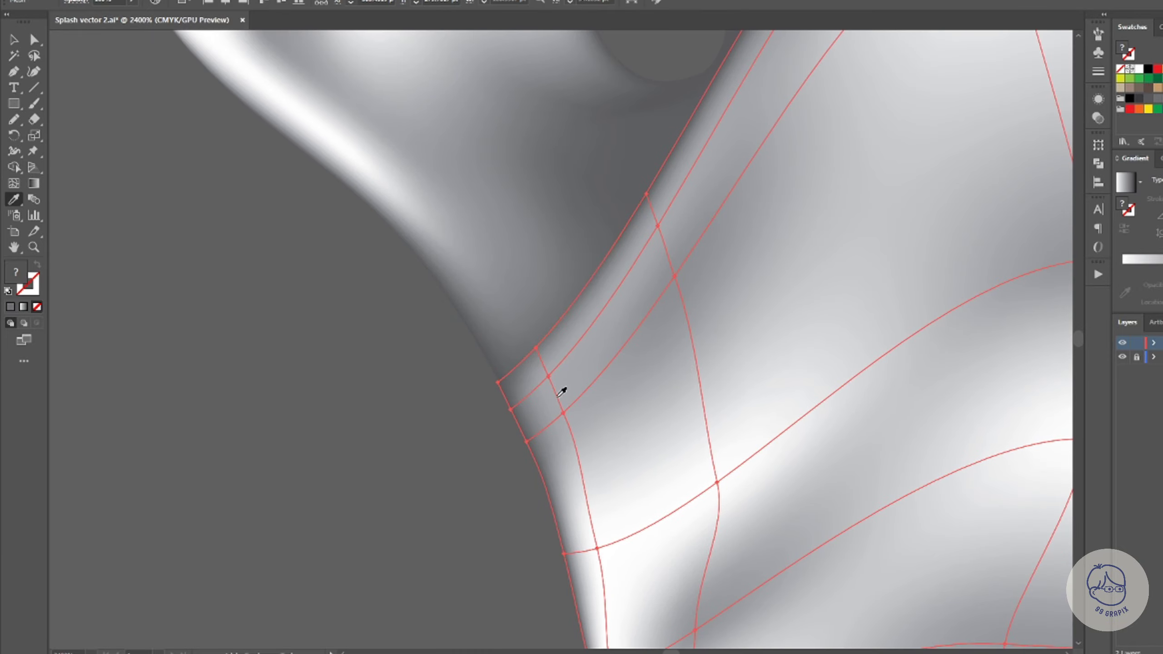
{"action": "scroll", "coordinate": [689, 261], "scroll_direction": "down", "scroll_amount": 5}
{"action": "scroll", "coordinate": [252, 200], "scroll_direction": "up", "scroll_amount": 3}
Move a tip mesh point and make it white to brighten the neck.
{"action": "key", "text": "u"}
{"action": "left_click", "coordinate": [511, 191]}
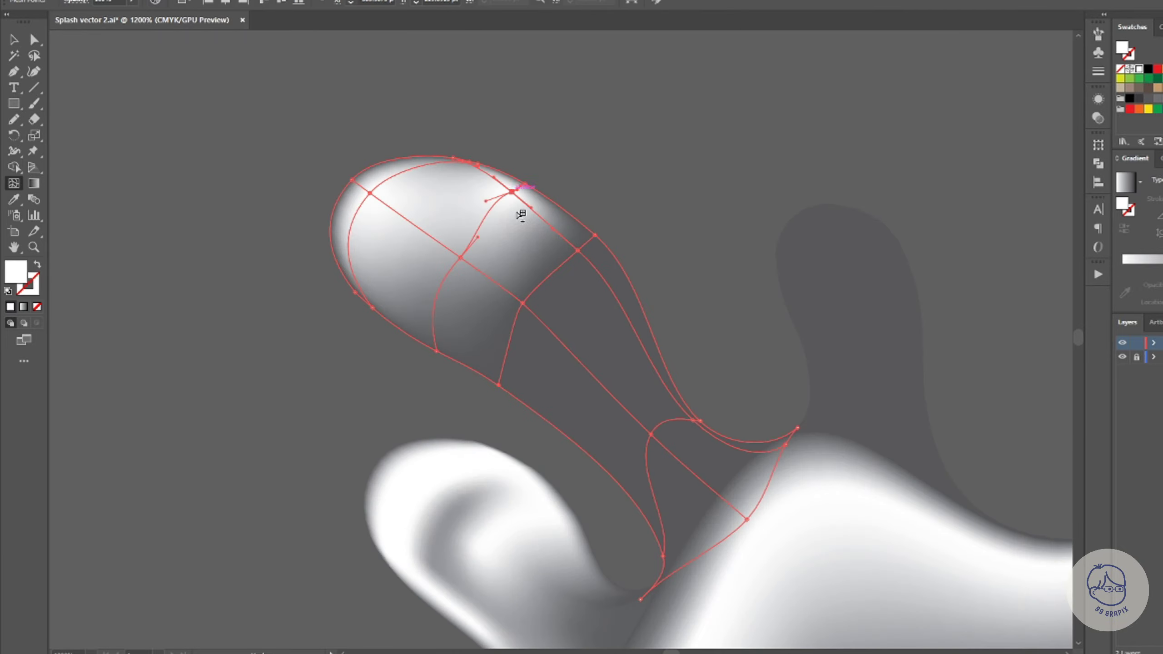
{"action": "left_click_drag", "start_coordinate": [523, 303], "coordinate": [512, 287]}
{"action": "left_click", "coordinate": [1140, 69]}
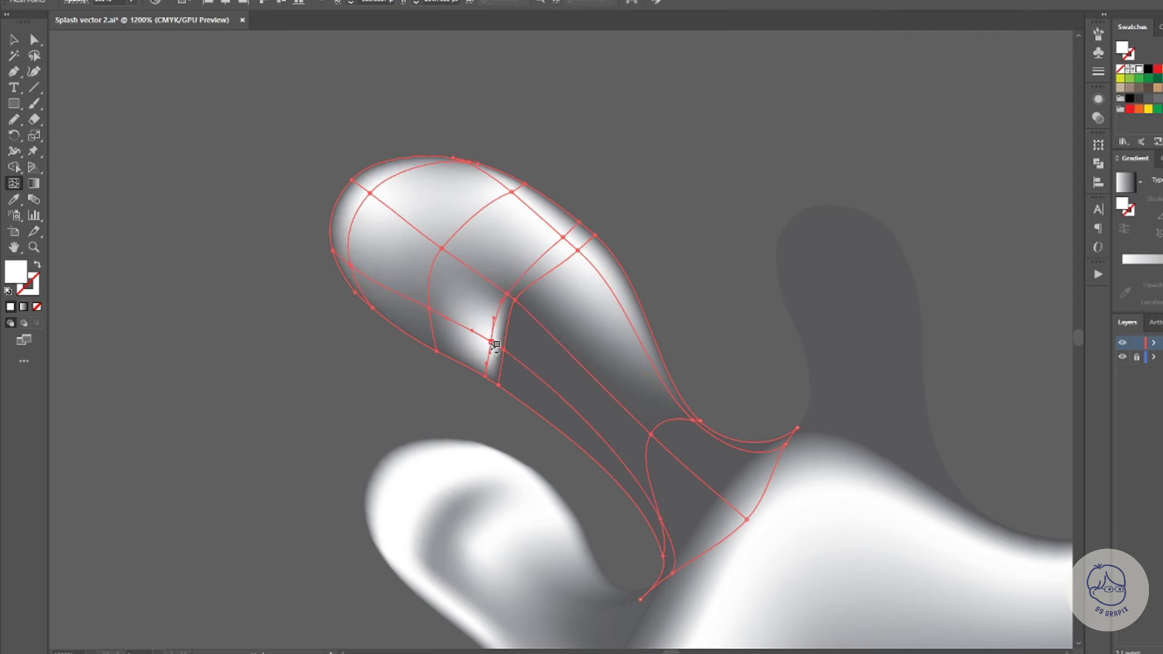
{"action": "scroll", "coordinate": [677, 306], "scroll_direction": "down", "scroll_amount": 3}
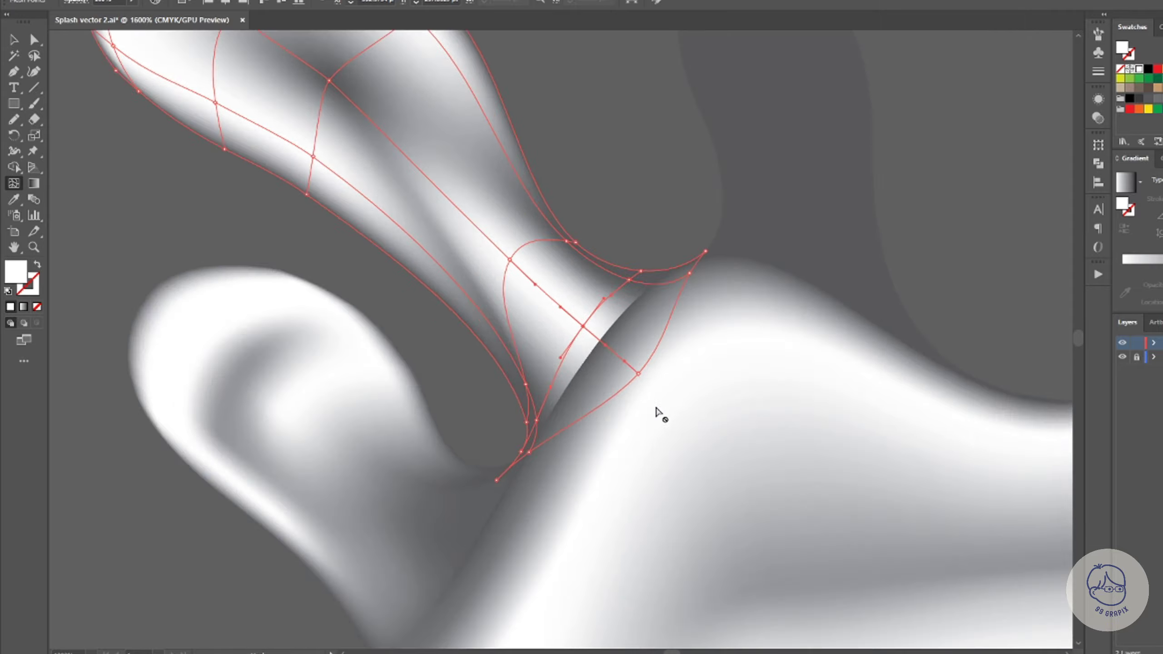
{"action": "scroll", "coordinate": [654, 410], "scroll_direction": "down", "scroll_amount": 3}
Recolor the whole milk splash, raising its brightness to 82.8.
{"action": "key", "text": "v"}
{"action": "left_click", "coordinate": [401, 304]}
{"action": "left_click", "coordinate": [229, 394]}
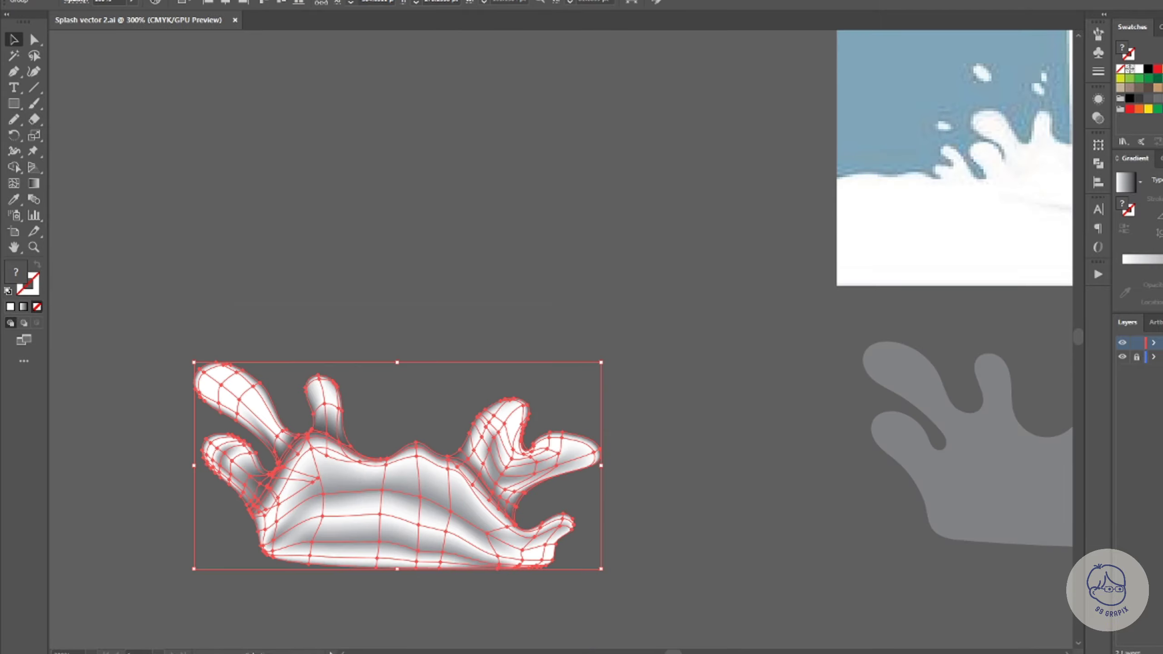
{"action": "left_click", "coordinate": [155, 2]}
{"action": "mouse_move", "coordinate": [333, 53]}
{"action": "left_mouse_down"}
{"action": "mouse_move", "coordinate": [738, 79]}
{"action": "mouse_move", "coordinate": [945, 46]}
{"action": "left_mouse_up"}
{"action": "left_click", "coordinate": [727, 96]}
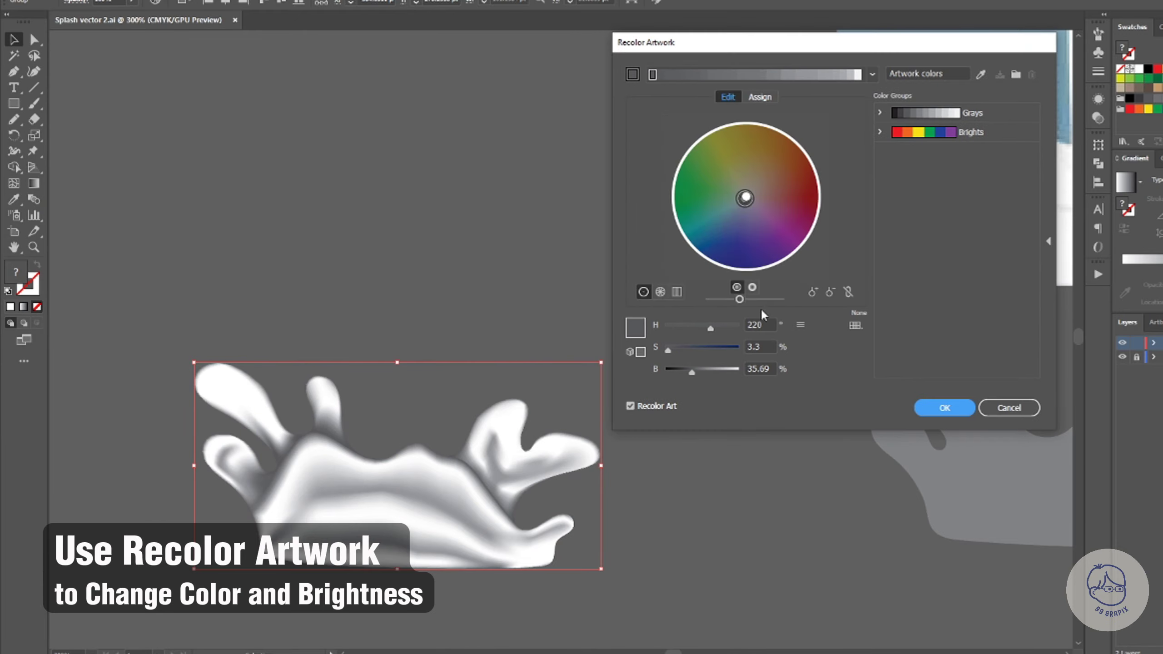
{"action": "left_click_drag", "start_coordinate": [743, 301], "coordinate": [771, 300]}
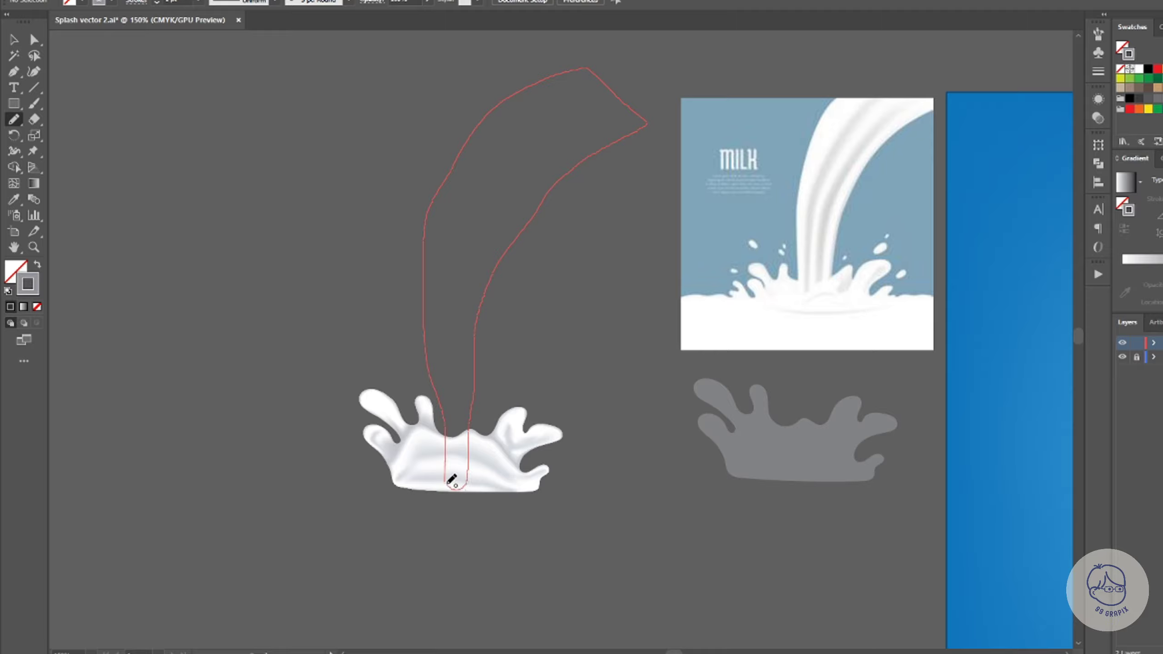
Draw the narrow milk-stream rectangle and the splash's front base shape.
{"action": "left_click_drag", "start_coordinate": [431, 175], "coordinate": [492, 469]}
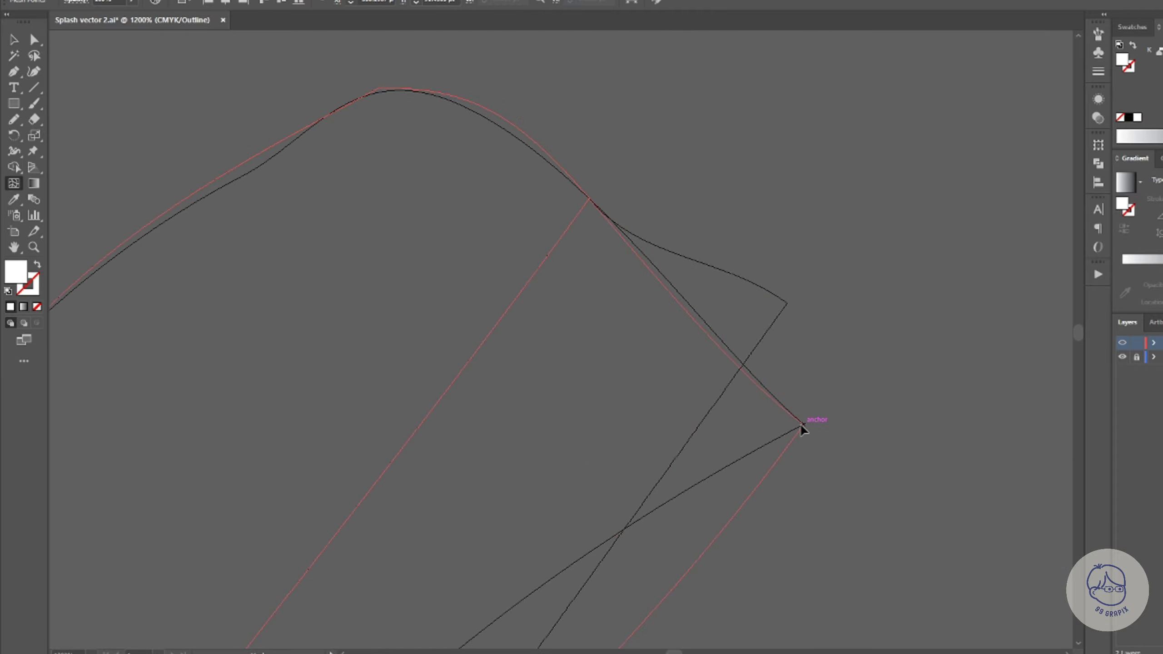
{"action": "scroll", "coordinate": [799, 424], "scroll_direction": "down", "scroll_amount": 3}
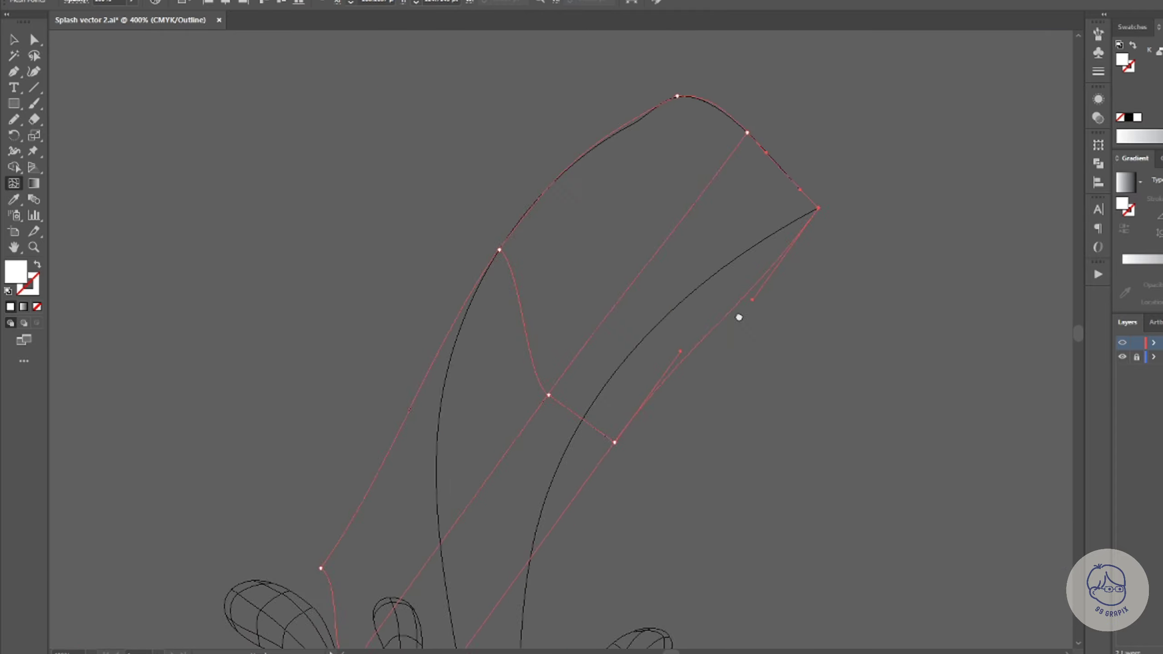
{"action": "scroll", "coordinate": [758, 252], "scroll_direction": "down", "scroll_amount": 5}
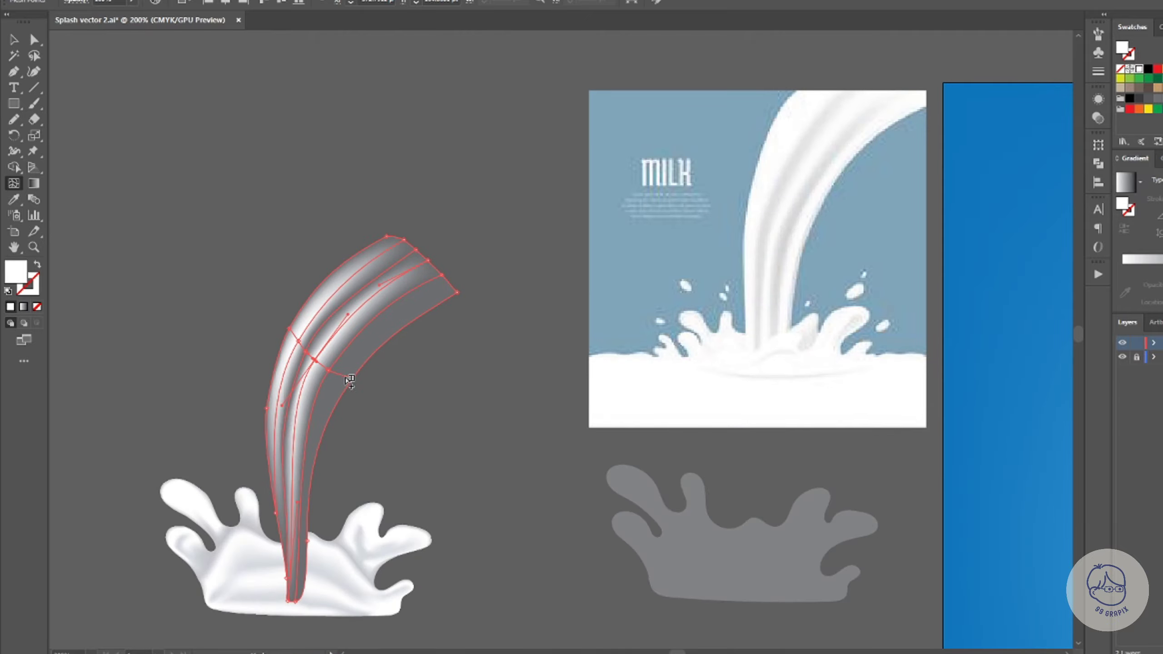
{"action": "scroll", "coordinate": [381, 552], "scroll_direction": "up", "scroll_amount": 2}
{"action": "scroll", "coordinate": [384, 446], "scroll_direction": "up", "scroll_amount": 1}
{"action": "scroll", "coordinate": [483, 380], "scroll_direction": "up", "scroll_amount": 1}
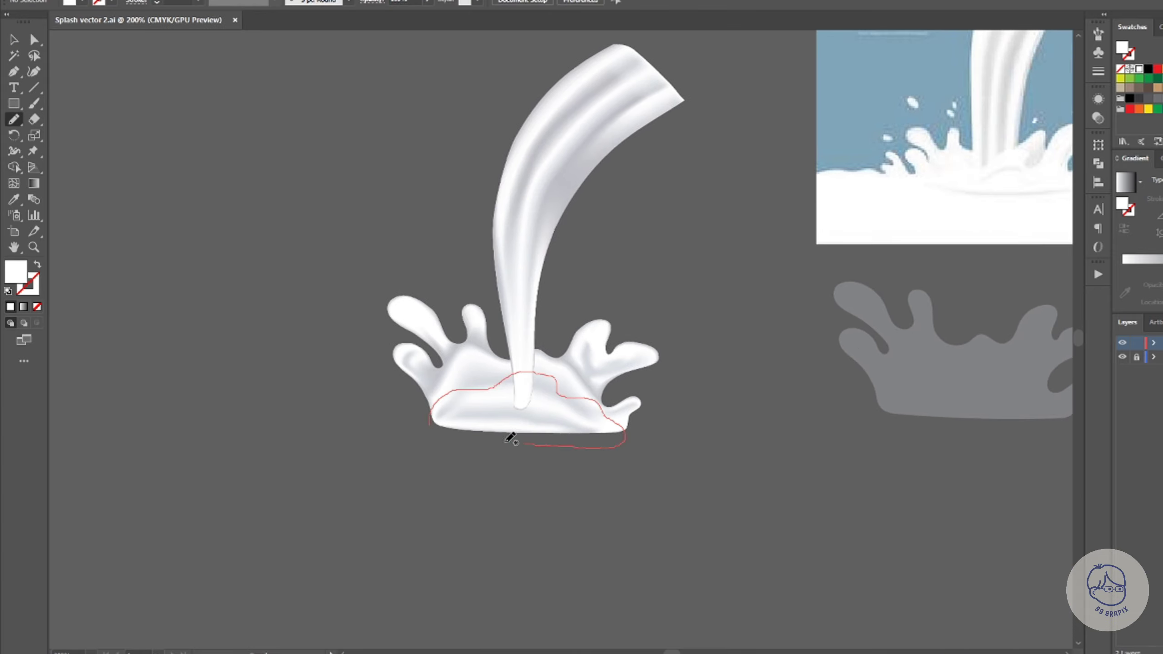
{"action": "left_click_drag", "start_coordinate": [511, 438], "coordinate": [430, 426]}
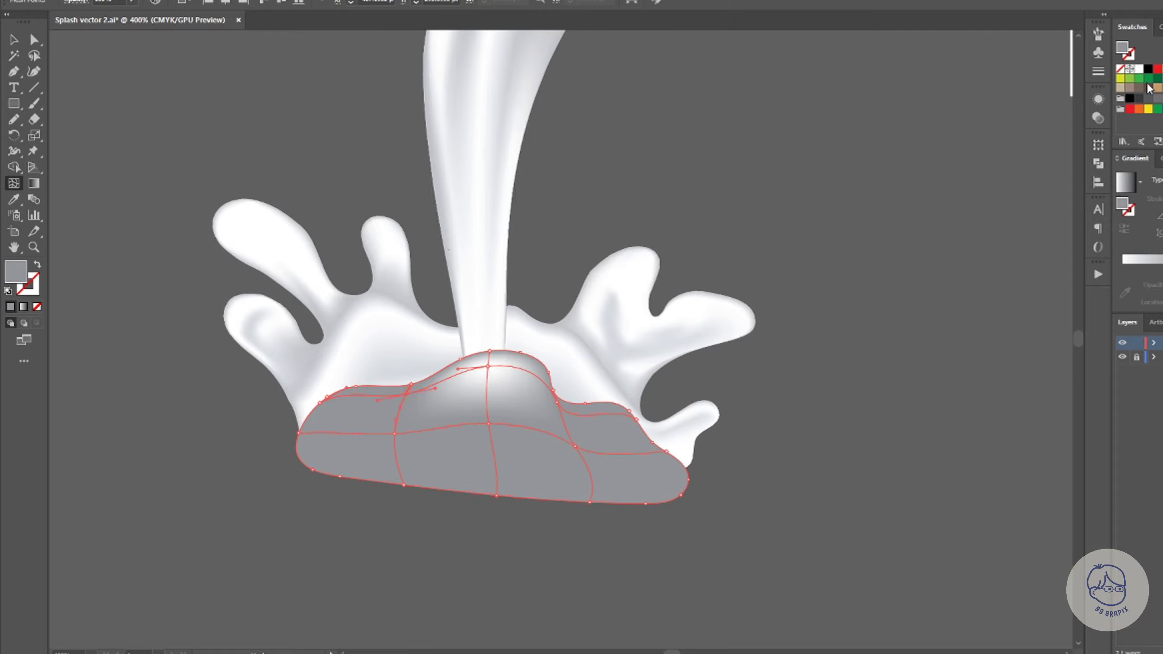
Make base mesh points white at the middle, right side and lower-left.
{"action": "left_click", "coordinate": [1139, 68]}
{"action": "scroll", "coordinate": [417, 453], "scroll_direction": "up", "scroll_amount": 1}
{"action": "scroll", "coordinate": [527, 411], "scroll_direction": "down", "scroll_amount": 3}
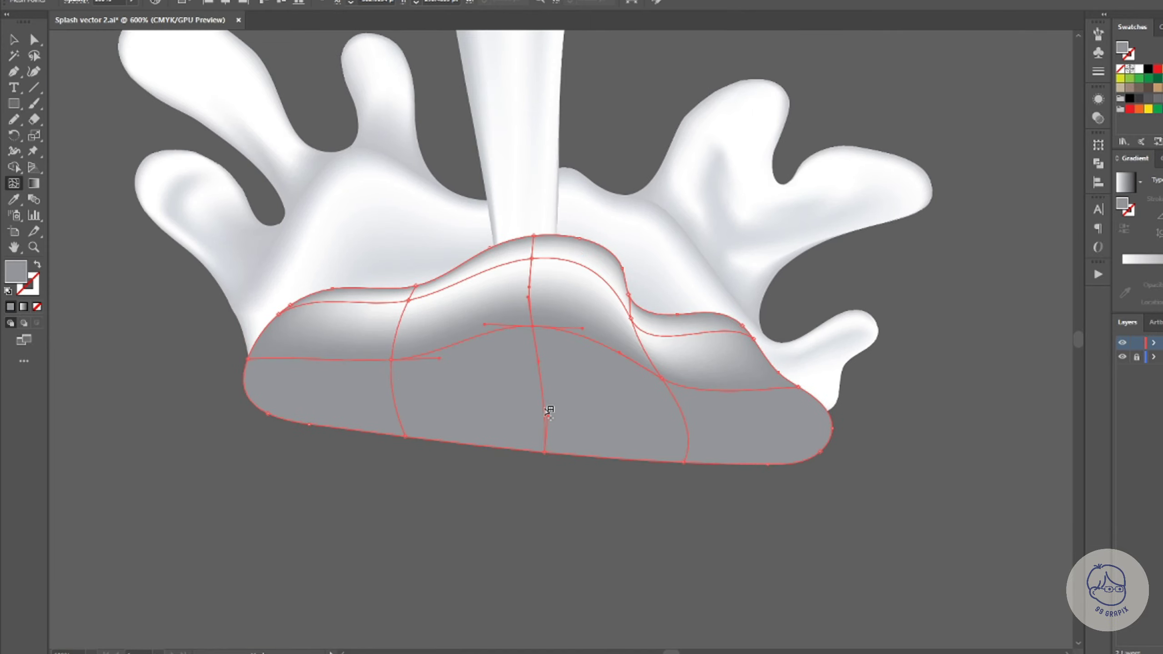
{"action": "left_click", "coordinate": [533, 326]}
{"action": "left_click", "coordinate": [687, 432]}
{"action": "left_click", "coordinate": [398, 412]}
Add mesh lines across the base's right side and near its bottom.
{"action": "left_click", "coordinate": [811, 434]}
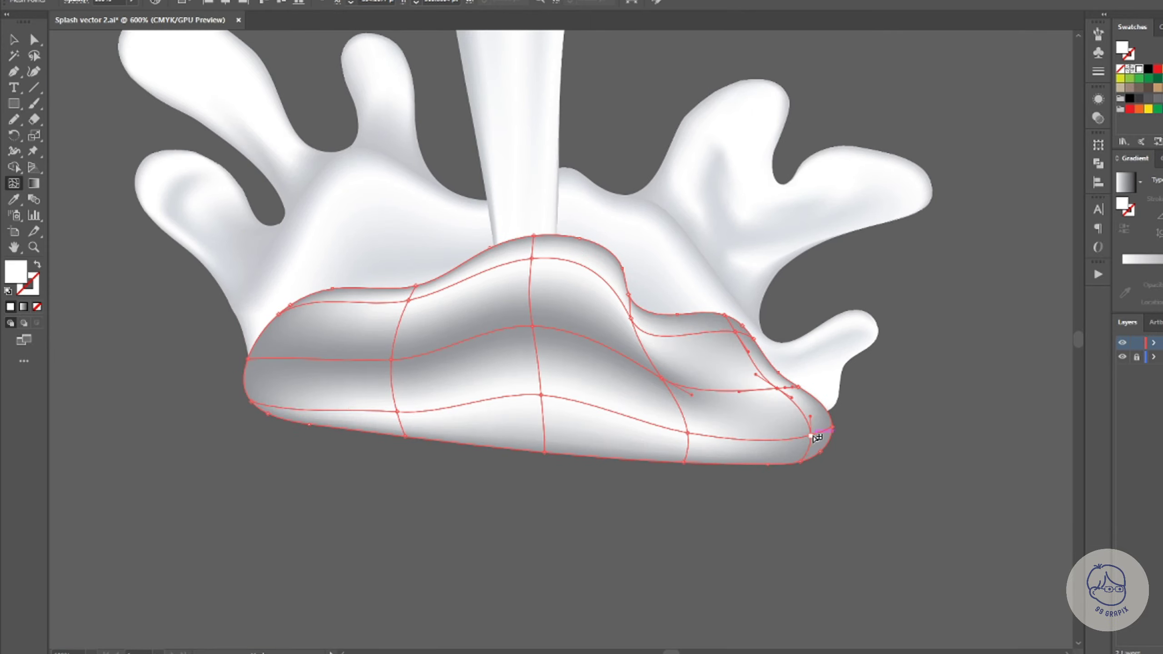
{"action": "scroll", "coordinate": [270, 365], "scroll_direction": "up", "scroll_amount": 1}
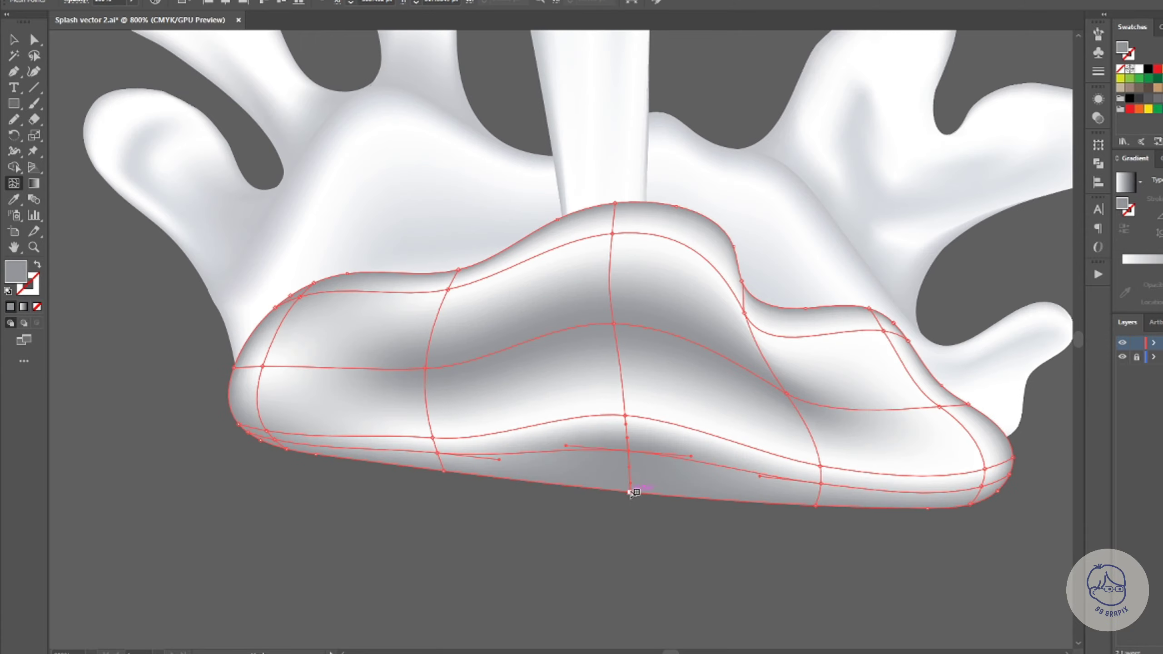
{"action": "left_click", "coordinate": [628, 450]}
{"action": "scroll", "coordinate": [628, 464], "scroll_direction": "down", "scroll_amount": 1}
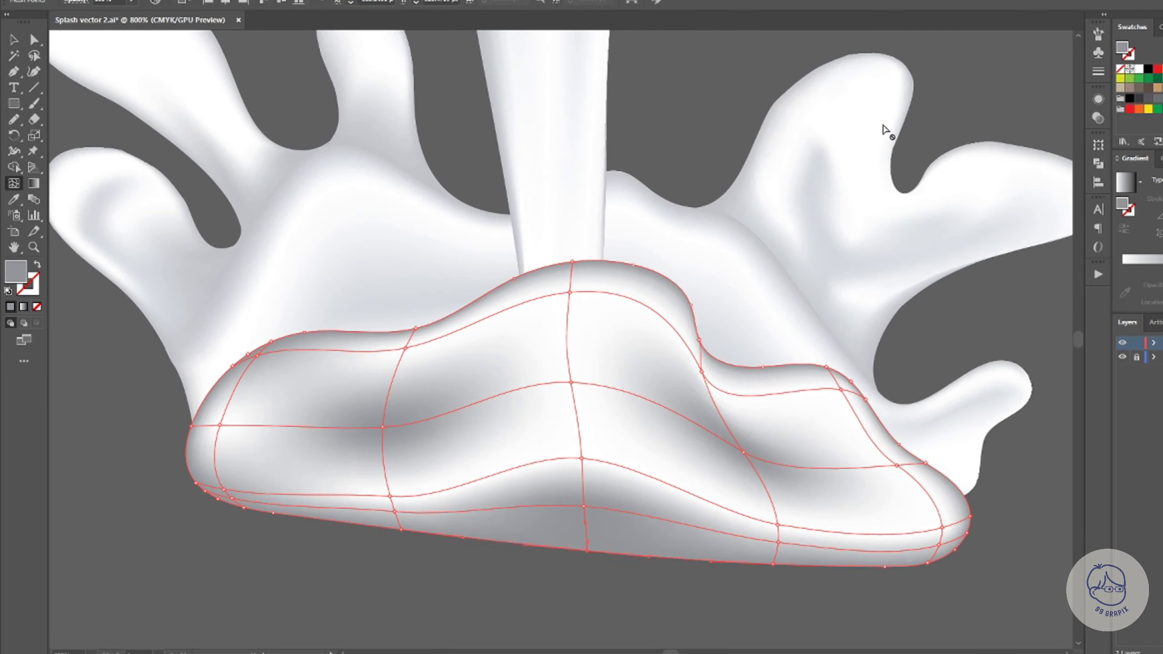
{"action": "left_click", "coordinate": [429, 342]}
{"action": "scroll", "coordinate": [432, 348], "scroll_direction": "up", "scroll_amount": 2}
{"action": "scroll", "coordinate": [436, 353], "scroll_direction": "down", "scroll_amount": 1}
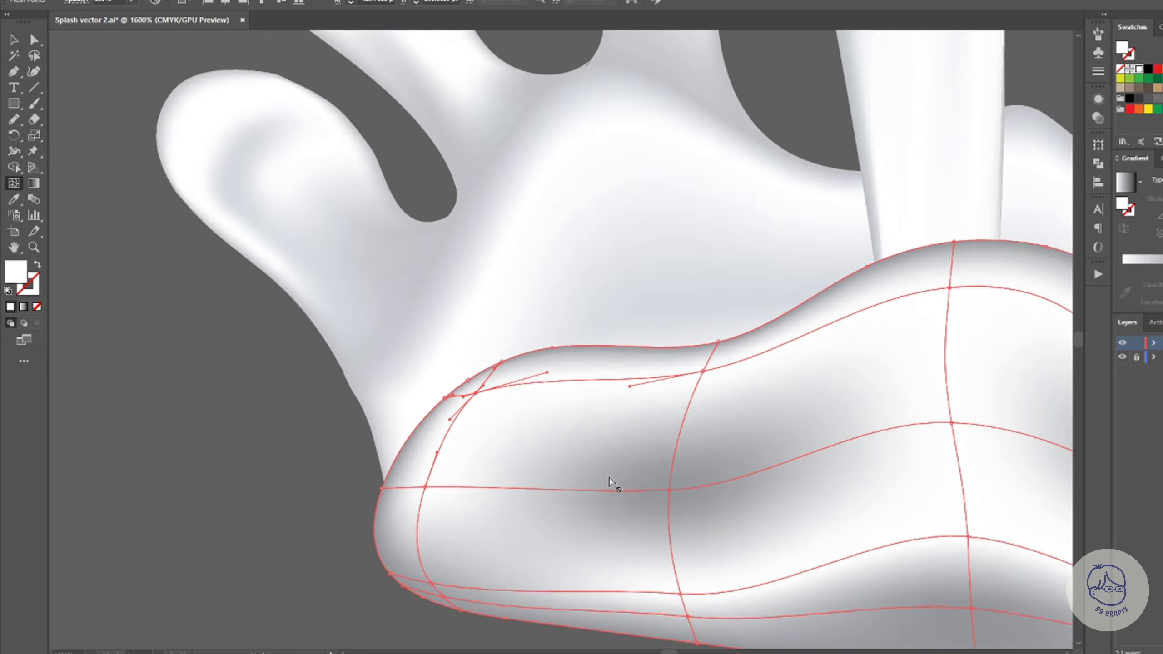
{"action": "scroll", "coordinate": [610, 483], "scroll_direction": "down", "scroll_amount": 1}
Lasso-select base mesh points to refine their handles.
{"action": "key", "text": "q"}
{"action": "scroll", "coordinate": [264, 400], "scroll_direction": "up", "scroll_amount": 2}
{"action": "scroll", "coordinate": [264, 399], "scroll_direction": "down", "scroll_amount": 5}
{"action": "scroll", "coordinate": [376, 545], "scroll_direction": "up", "scroll_amount": 3}
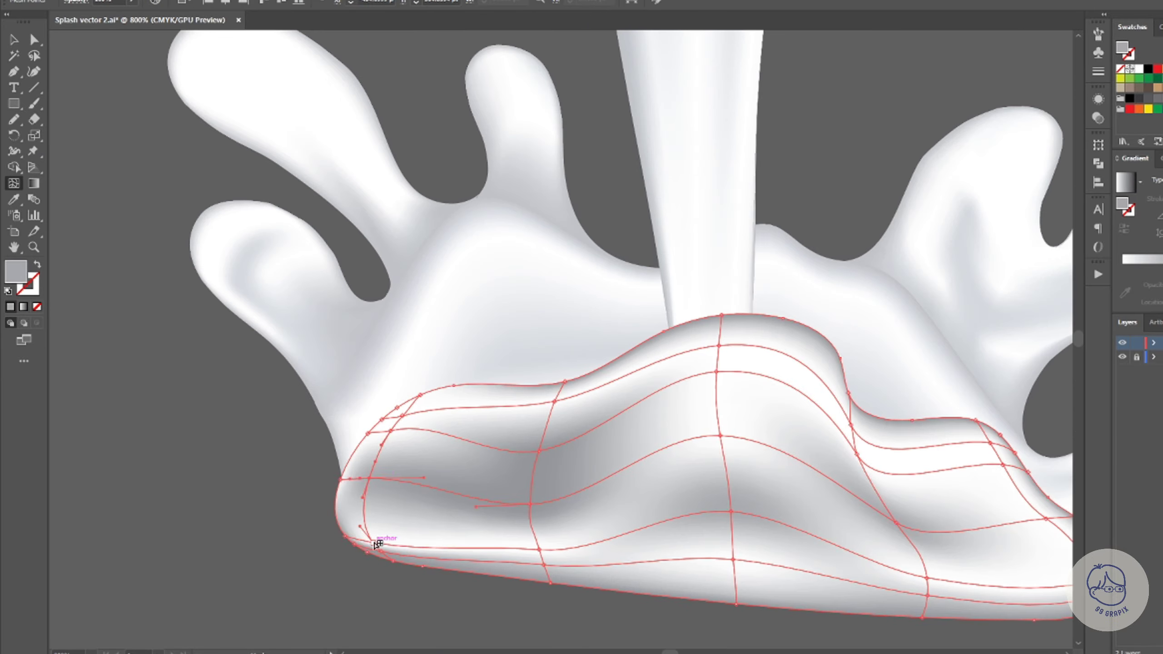
{"action": "scroll", "coordinate": [773, 478], "scroll_direction": "down", "scroll_amount": 3}
{"action": "scroll", "coordinate": [643, 533], "scroll_direction": "up", "scroll_amount": 5}
{"action": "scroll", "coordinate": [606, 501], "scroll_direction": "down", "scroll_amount": 2}
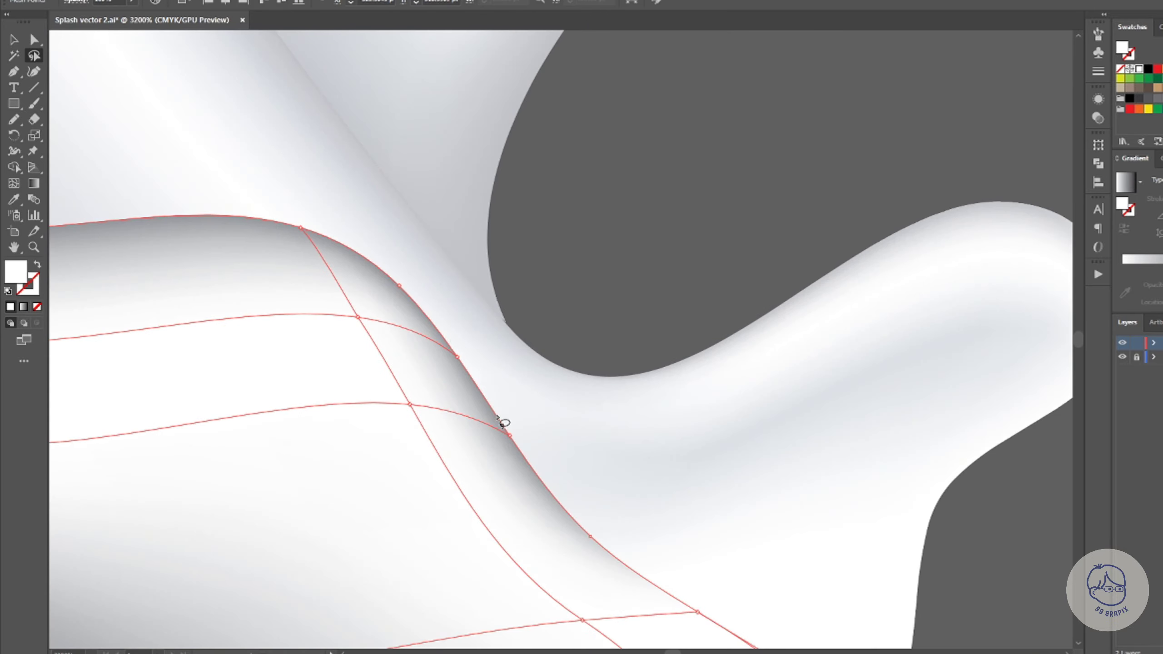
{"action": "key", "text": "v"}
{"action": "scroll", "coordinate": [843, 397], "scroll_direction": "down", "scroll_amount": 3}
{"action": "scroll", "coordinate": [835, 187], "scroll_direction": "down", "scroll_amount": 2}
{"action": "scroll", "coordinate": [218, 386], "scroll_direction": "down", "scroll_amount": 2}
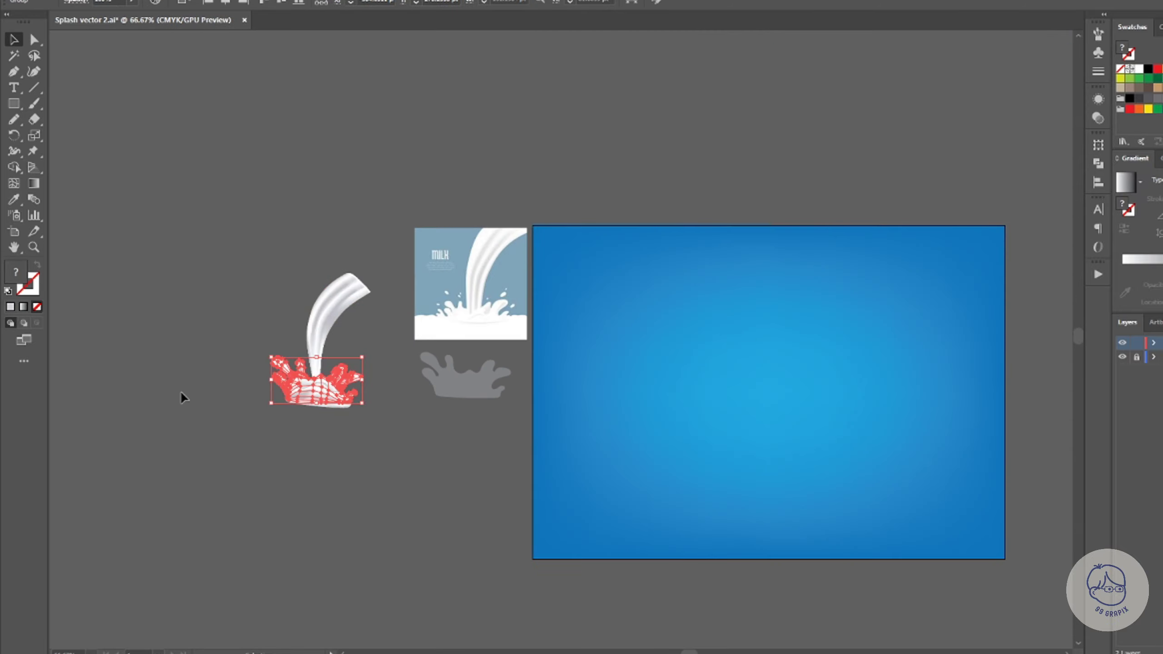
Place the milk stream and splash onto the blue gradient background and zoom in on it.
{"action": "left_click_drag", "start_coordinate": [364, 281], "coordinate": [801, 312]}
{"action": "key", "text": "ctrl+plus"}
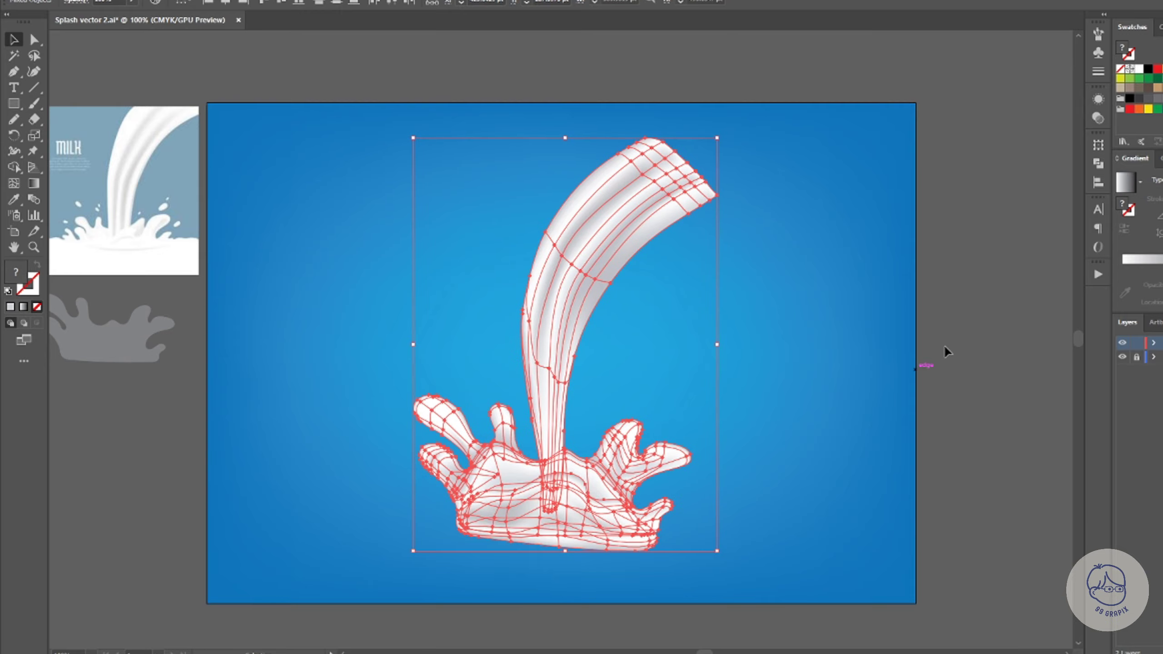
{"action": "left_click", "coordinate": [941, 350]}
{"action": "key", "text": "ctrl+plus"}
{"action": "key", "text": "n"}
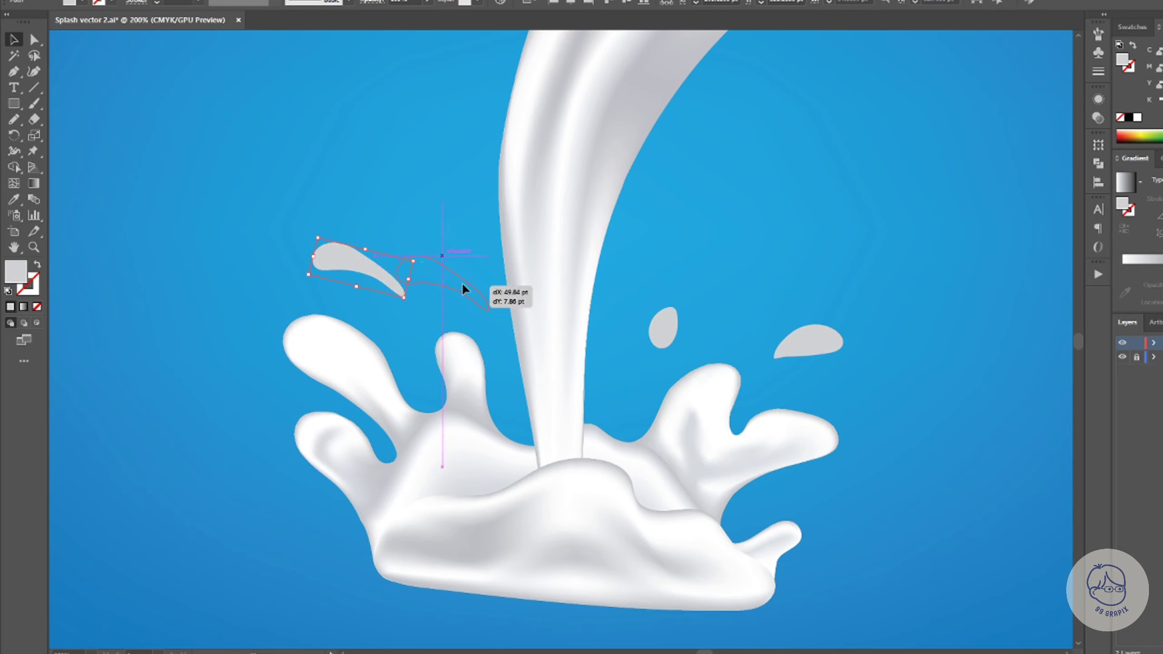
{"action": "key", "text": "n"}
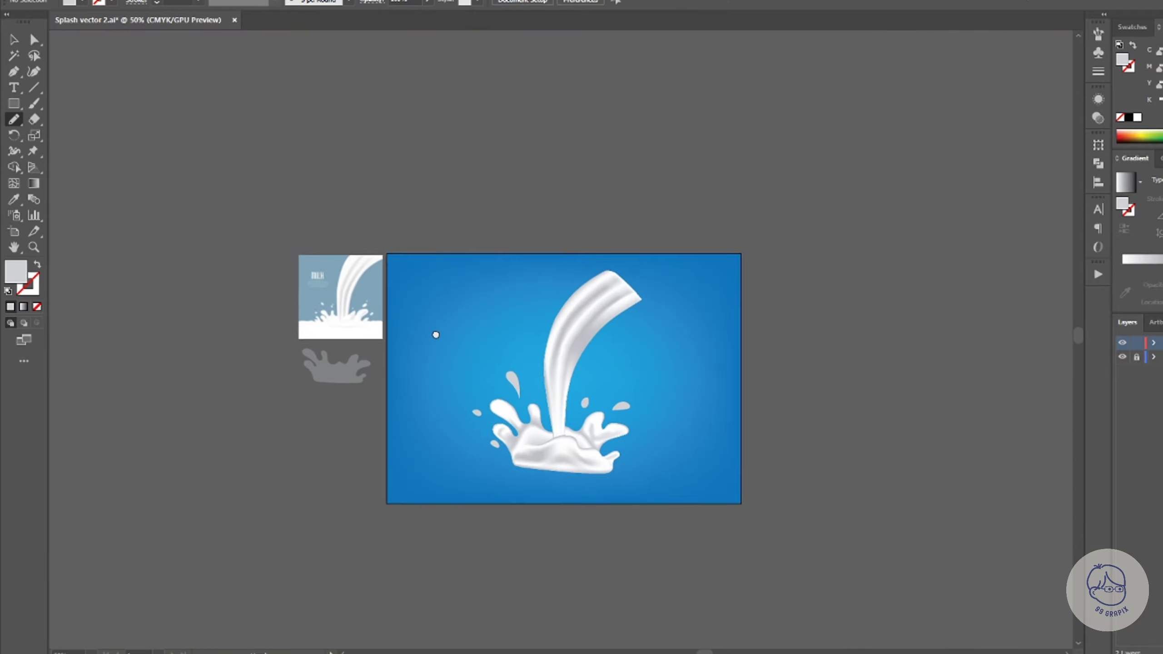